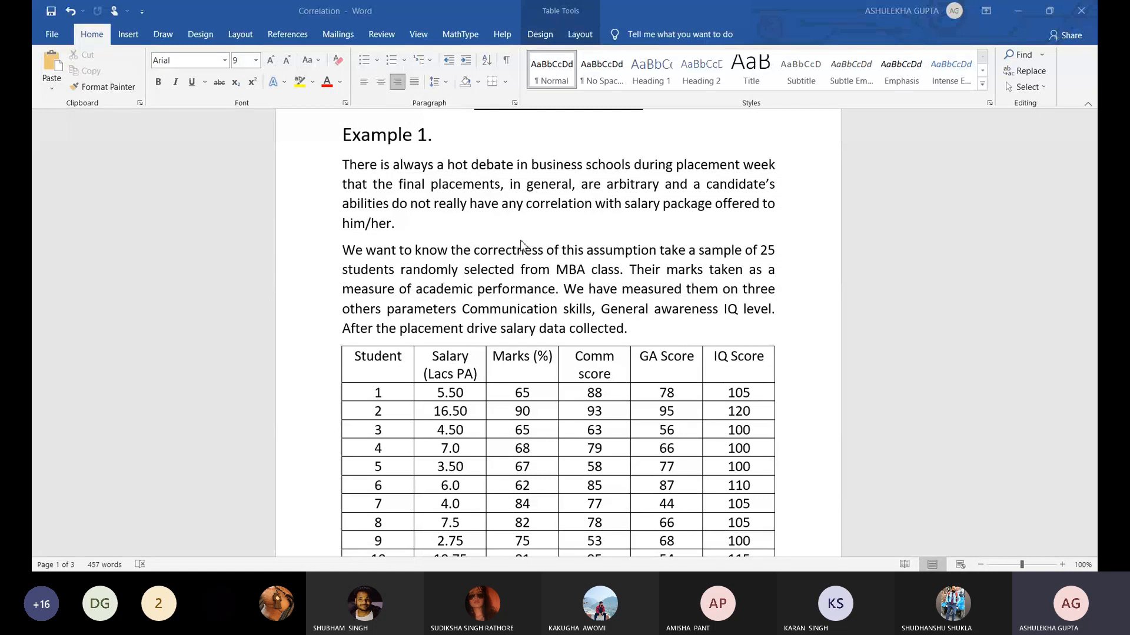
# Step: Examine Example 1's problem description, its table of 25 students' salary, marks and scores, and the assumption under test
pyautogui.scroll(-10, 521, 244)
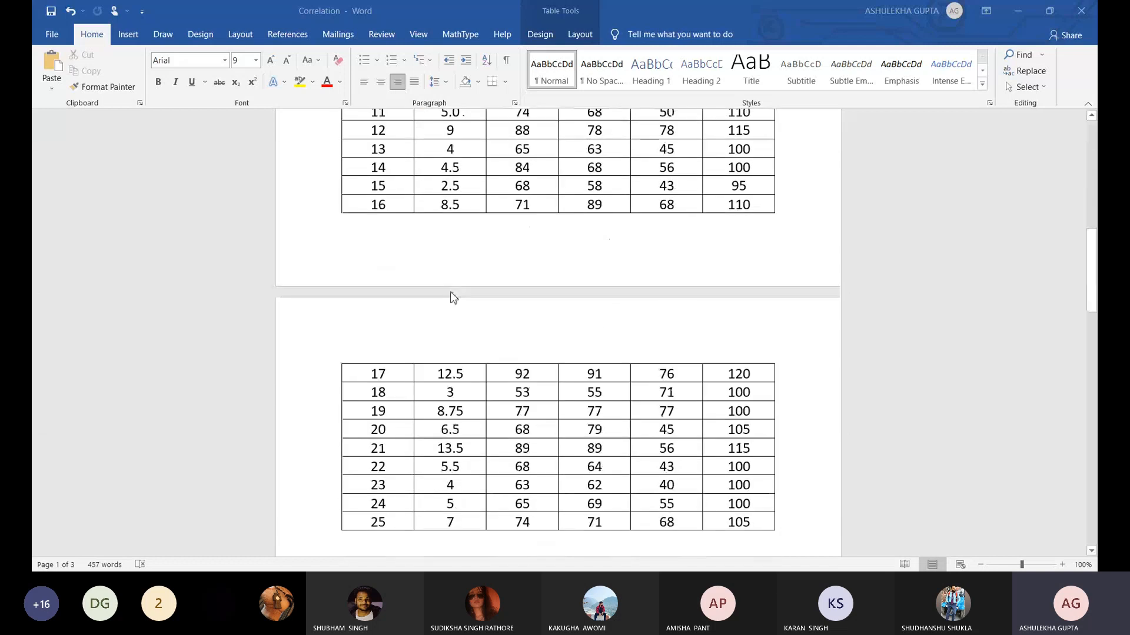
pyautogui.scroll(-1, 456, 265)
pyautogui.scroll(5, 459, 230)
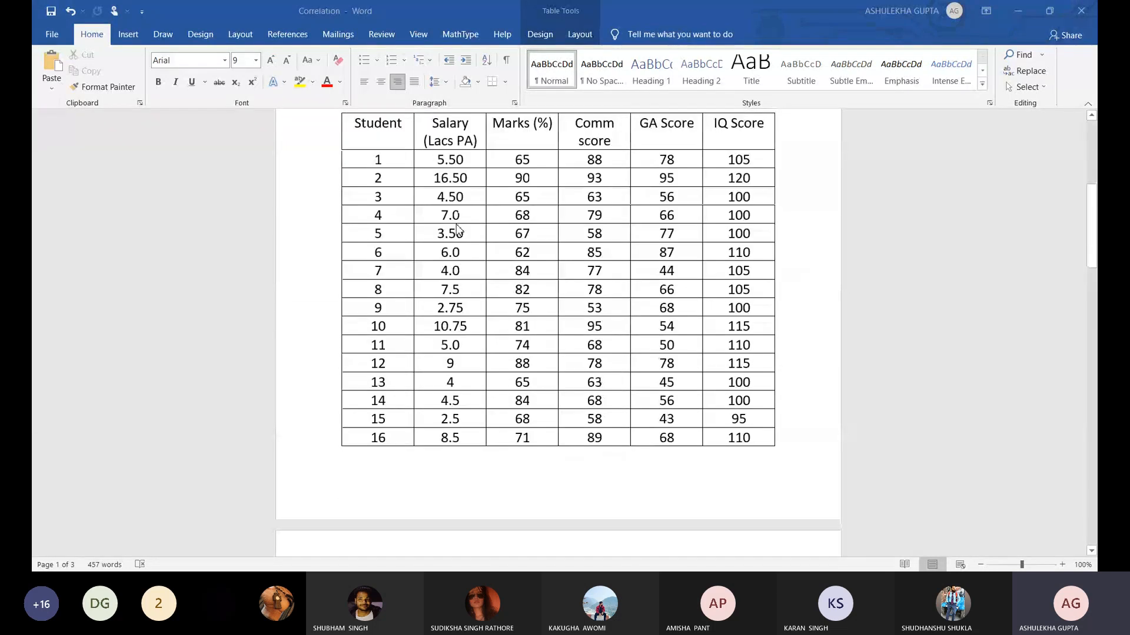
pyautogui.scroll(2, 459, 229)
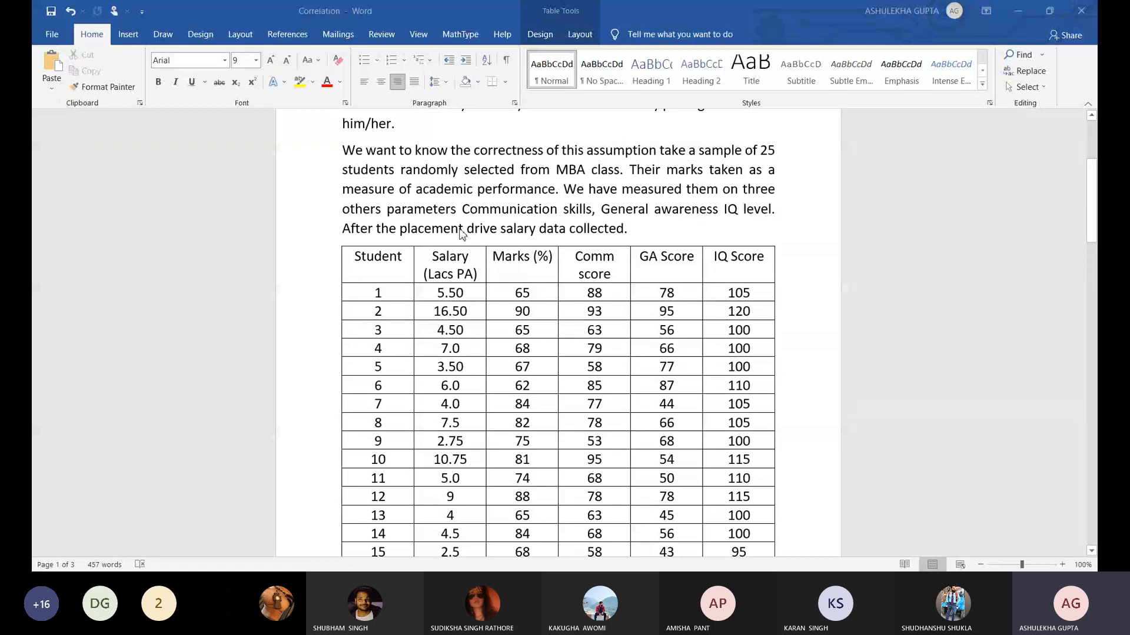
pyautogui.scroll(-9, 462, 234)
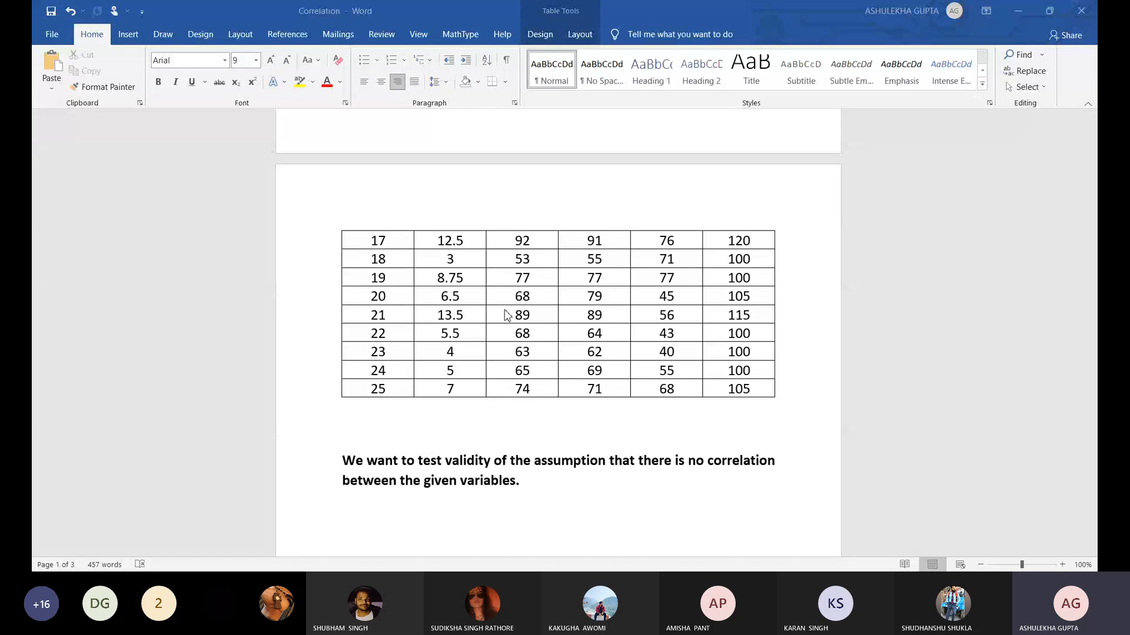
pyautogui.scroll(3, 506, 315)
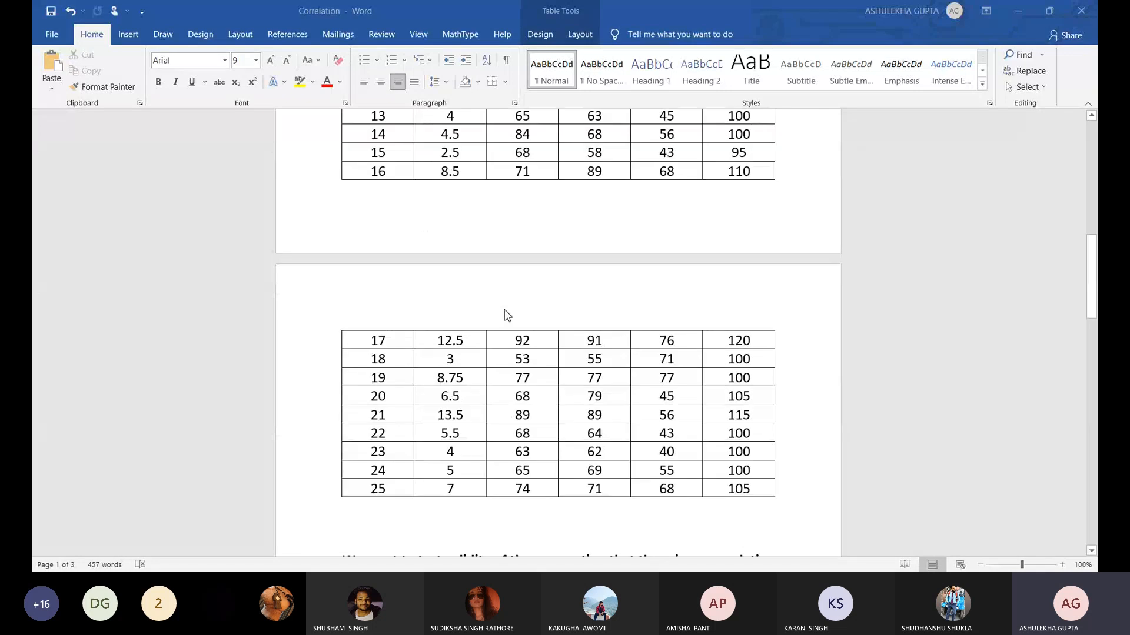
pyautogui.scroll(12, 506, 315)
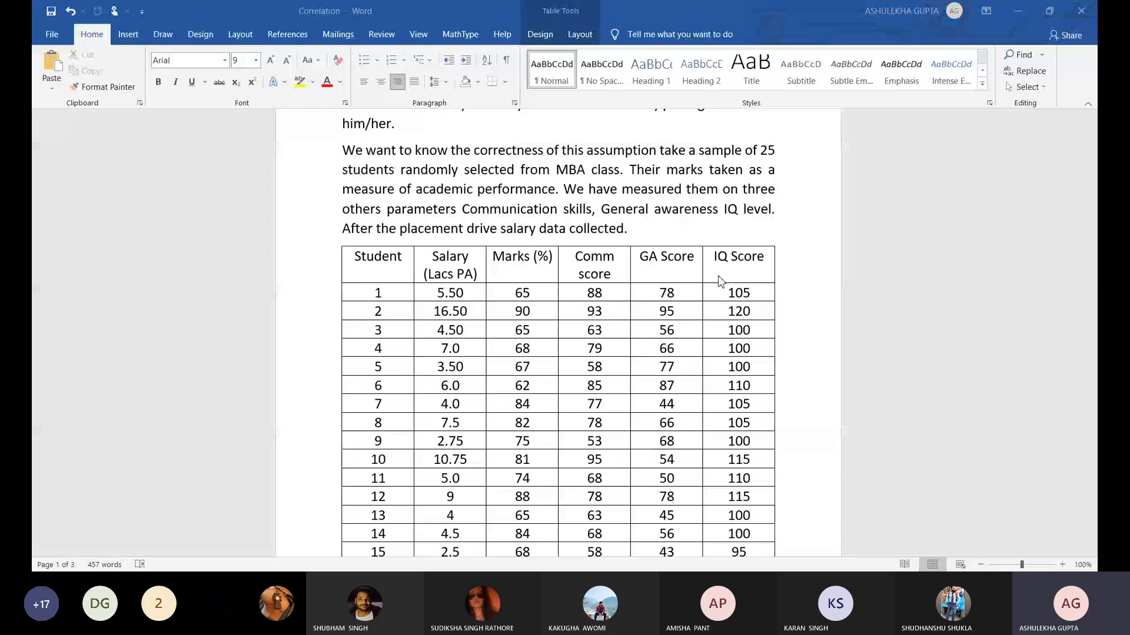
pyautogui.scroll(-5, 523, 350)
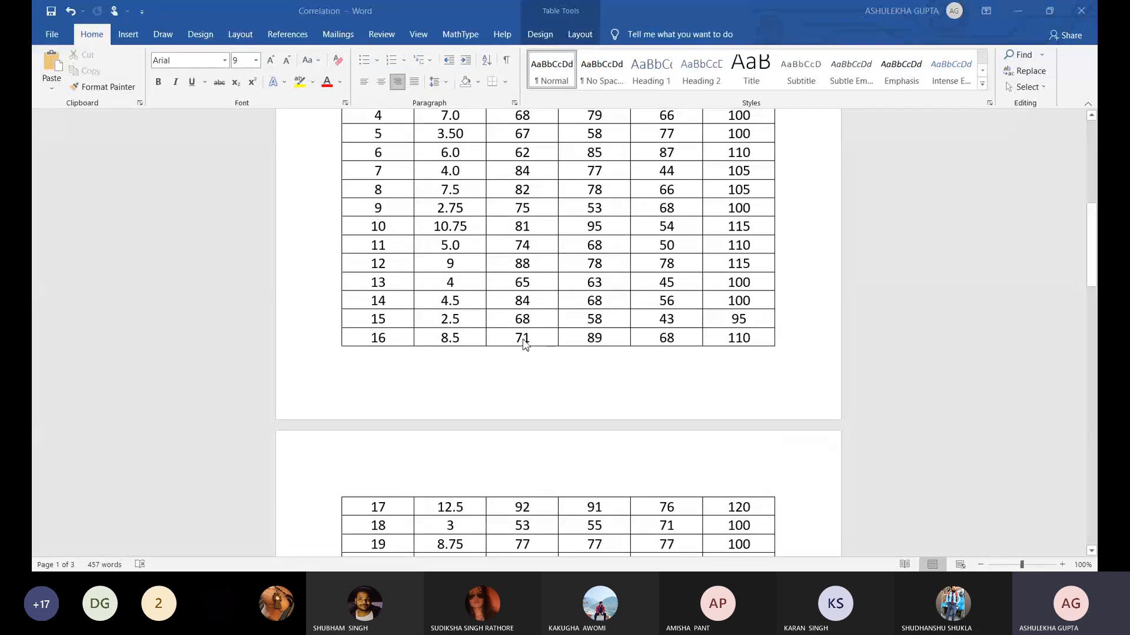
pyautogui.scroll(-4, 524, 342)
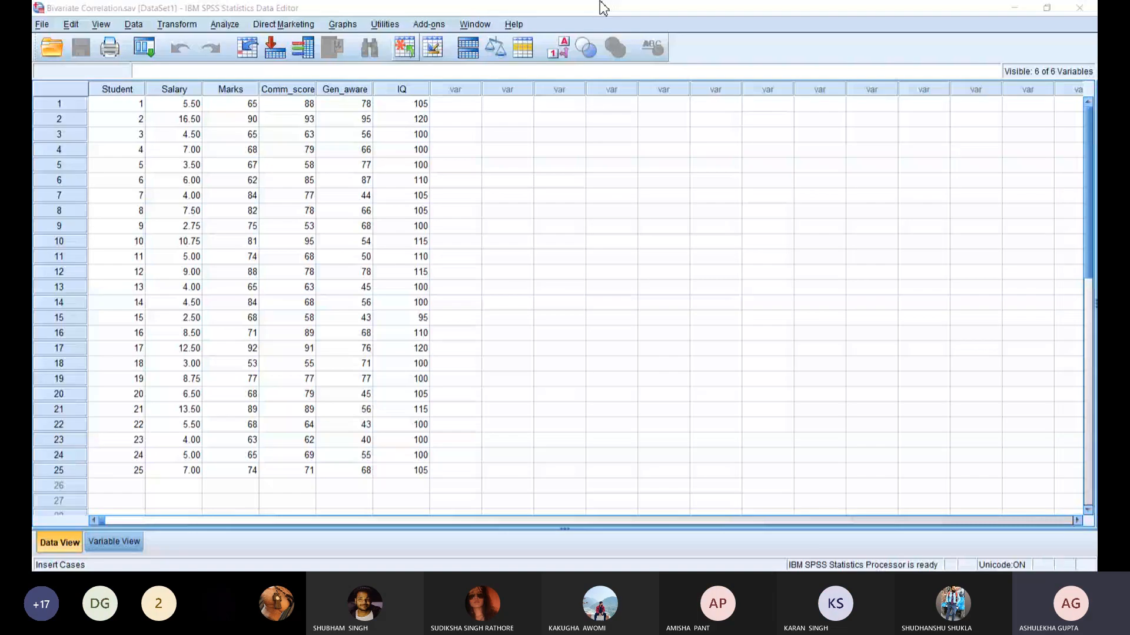
# Step: Switch to the SPSS Data Editor and review the Bivariate Correlation data set's variable definitions and case values
pyautogui.click(846, 11)
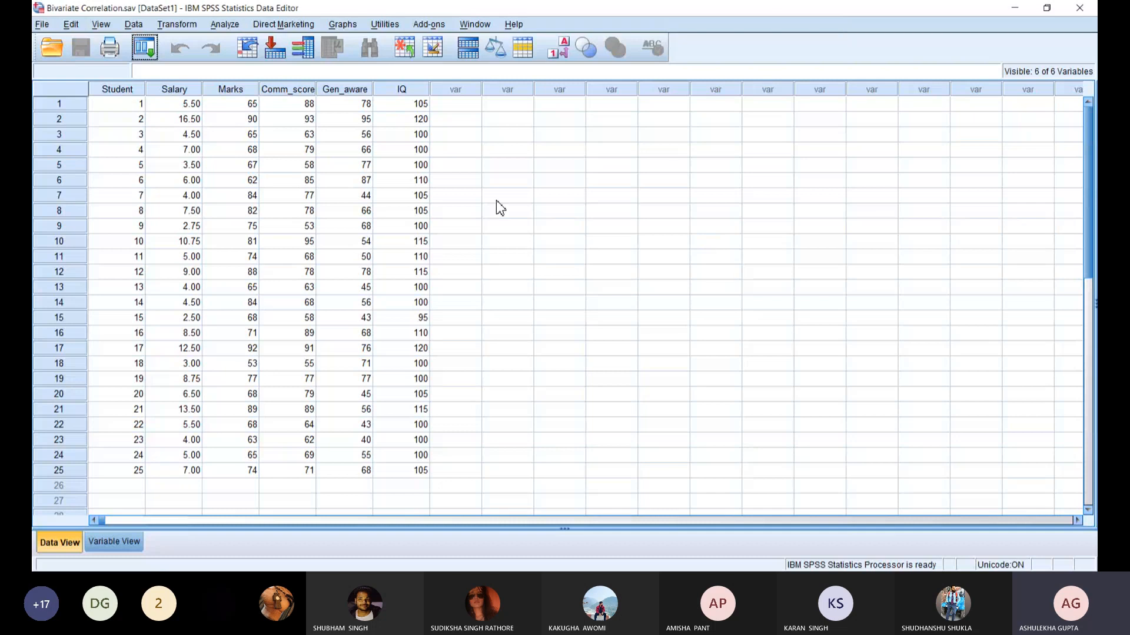
pyautogui.click(114, 542)
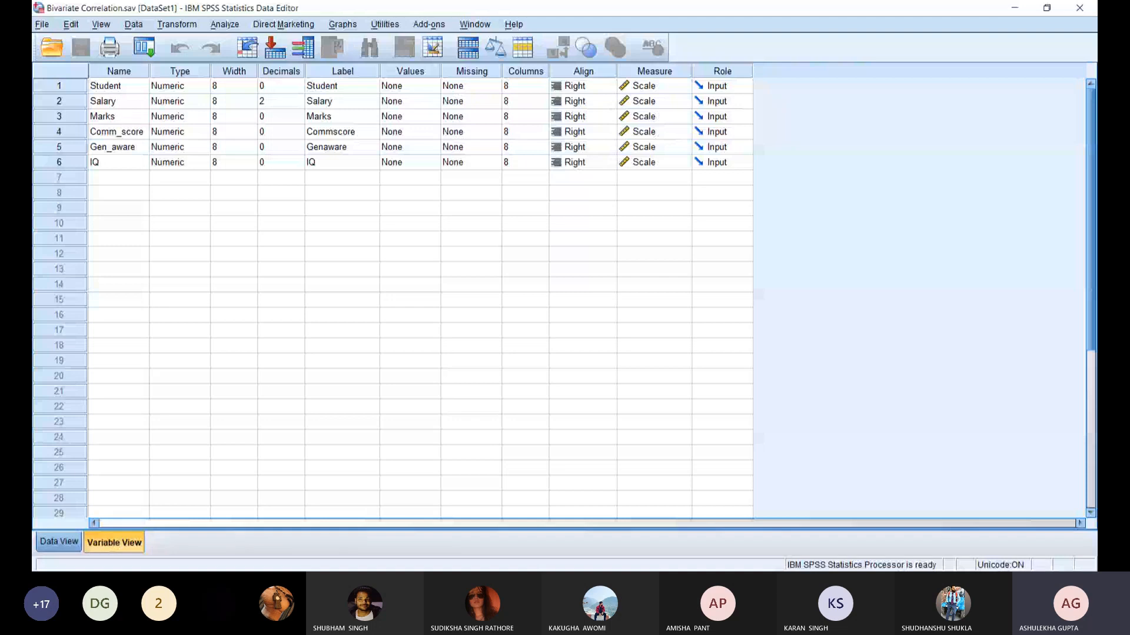
pyautogui.click(59, 542)
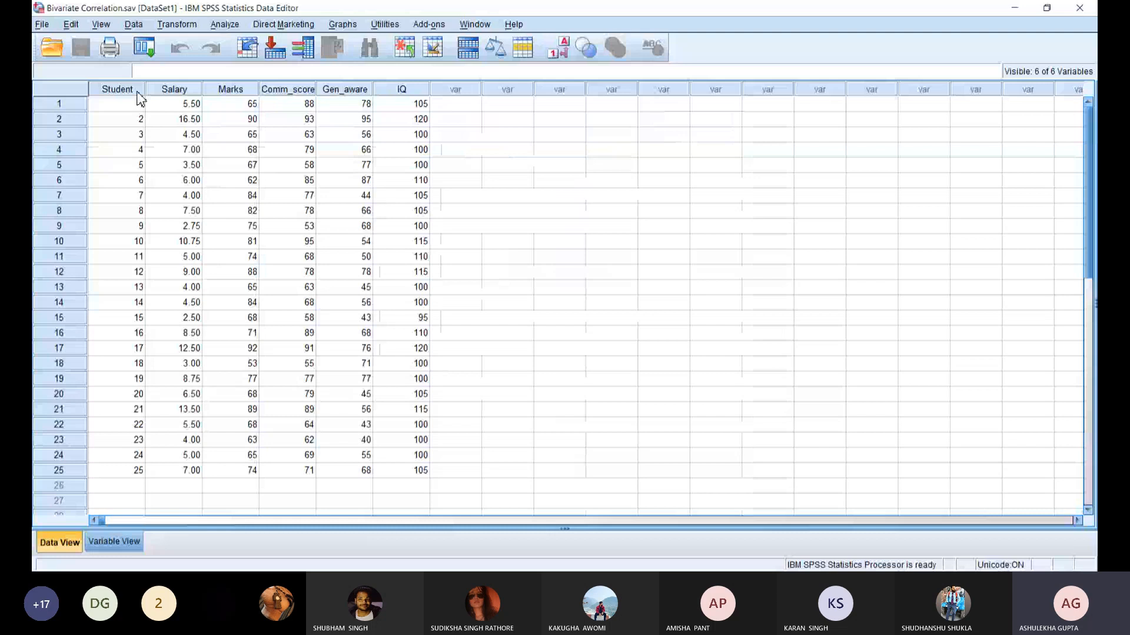
pyautogui.doubleClick(296, 94)
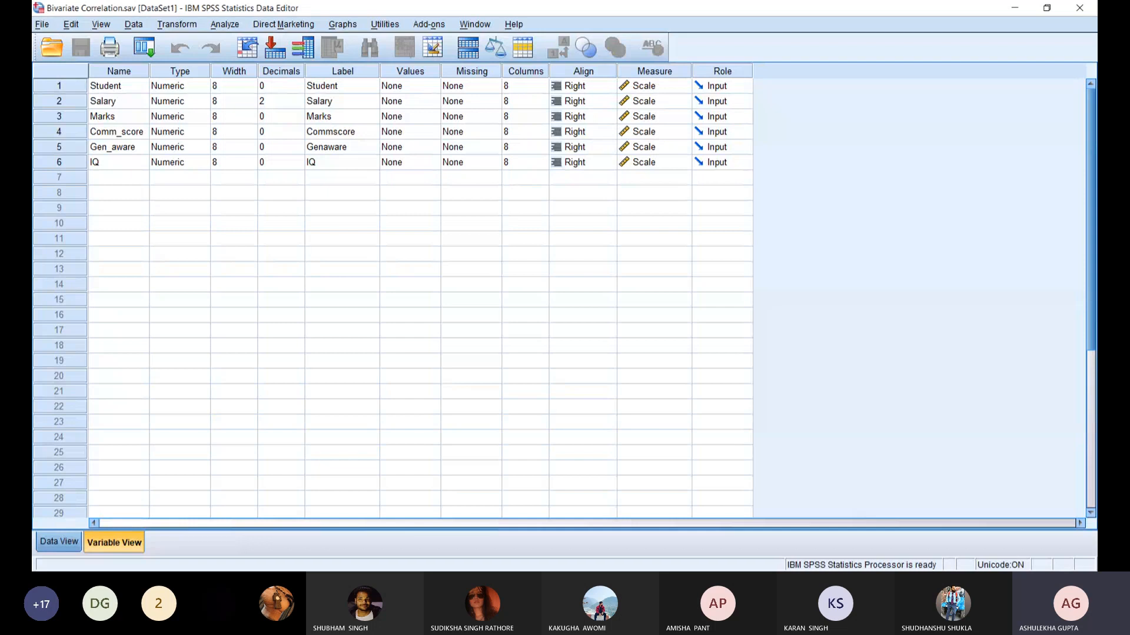
pyautogui.click(59, 541)
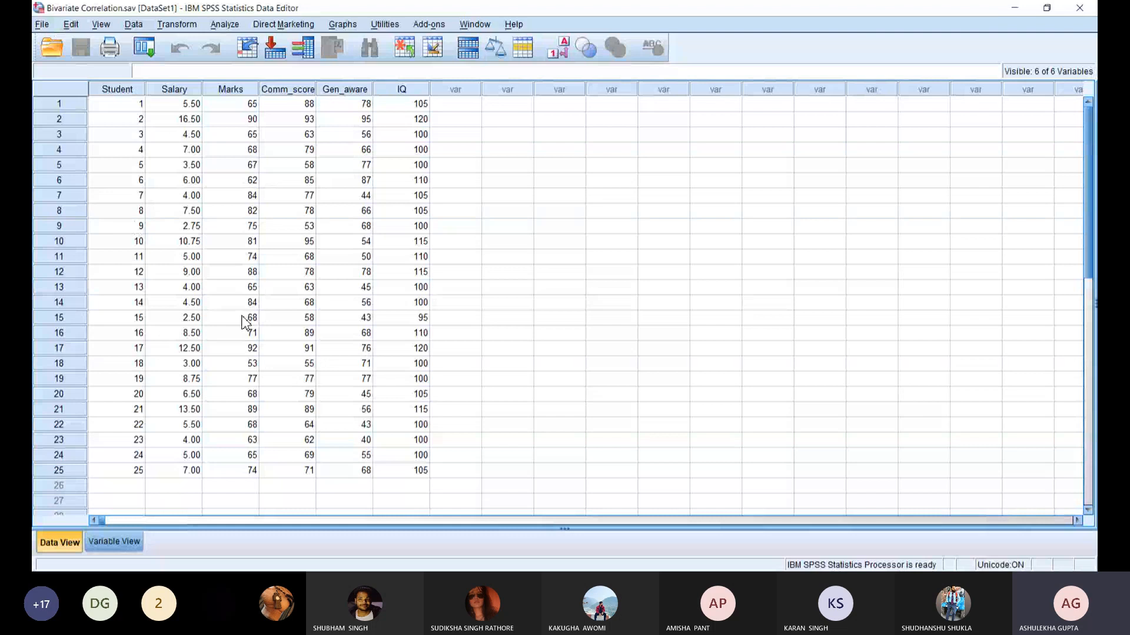
pyautogui.click(43, 25)
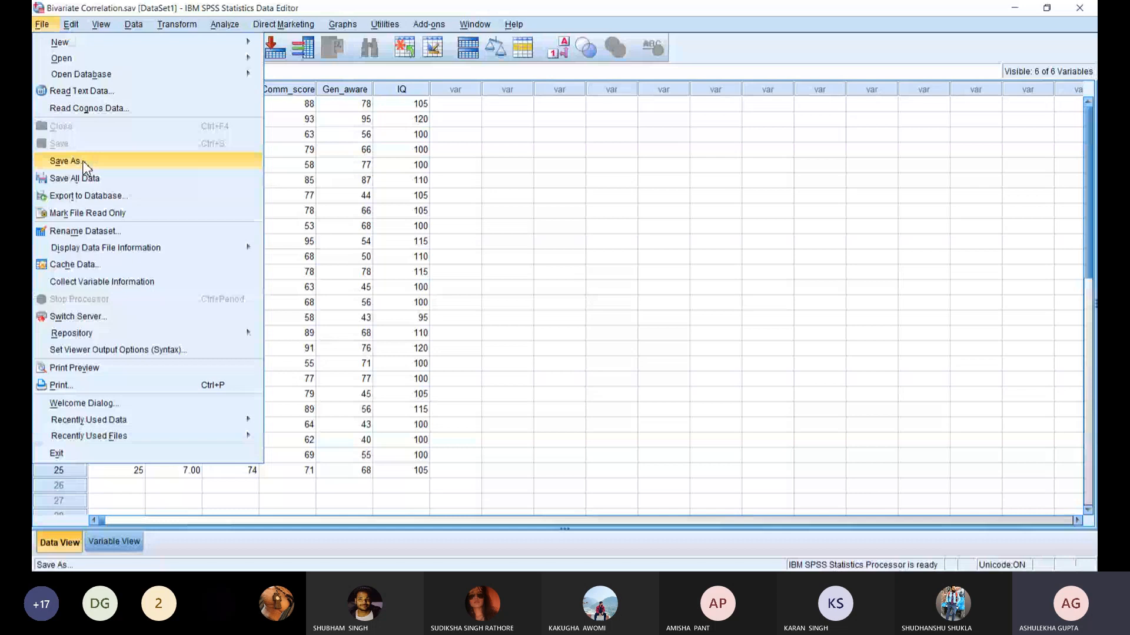
pyautogui.click(66, 162)
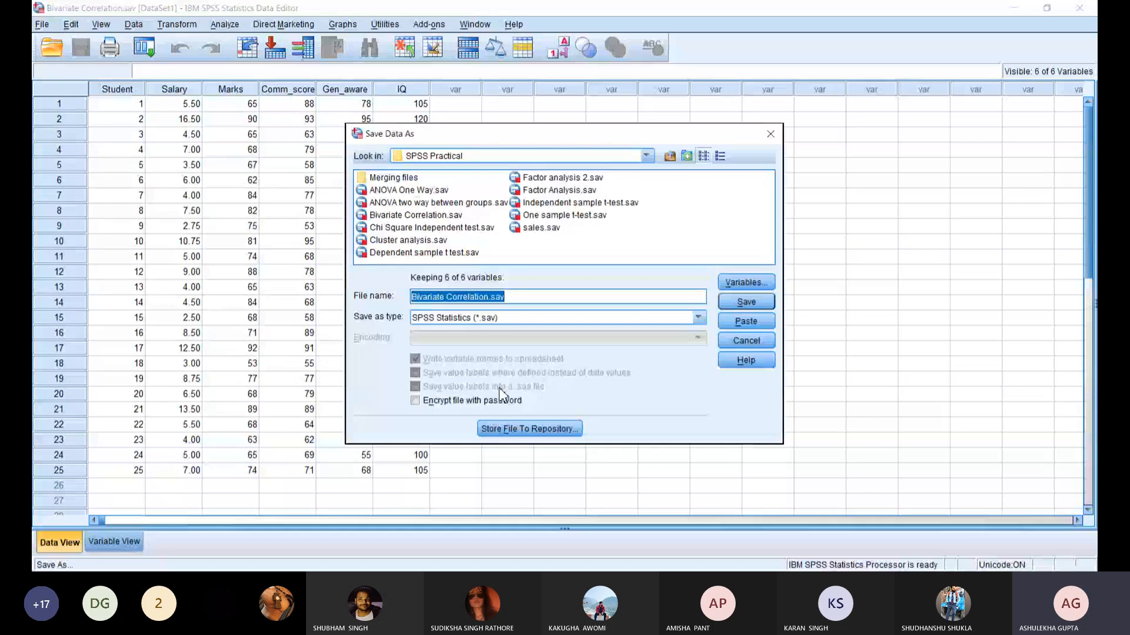
pyautogui.click(729, 300)
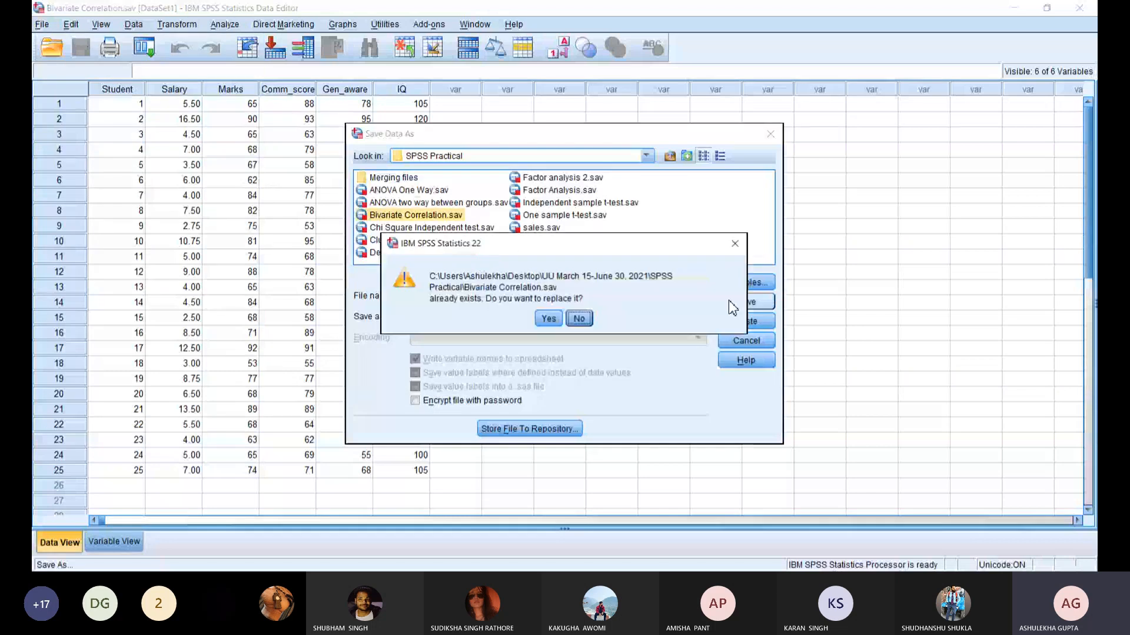
pyautogui.click(734, 243)
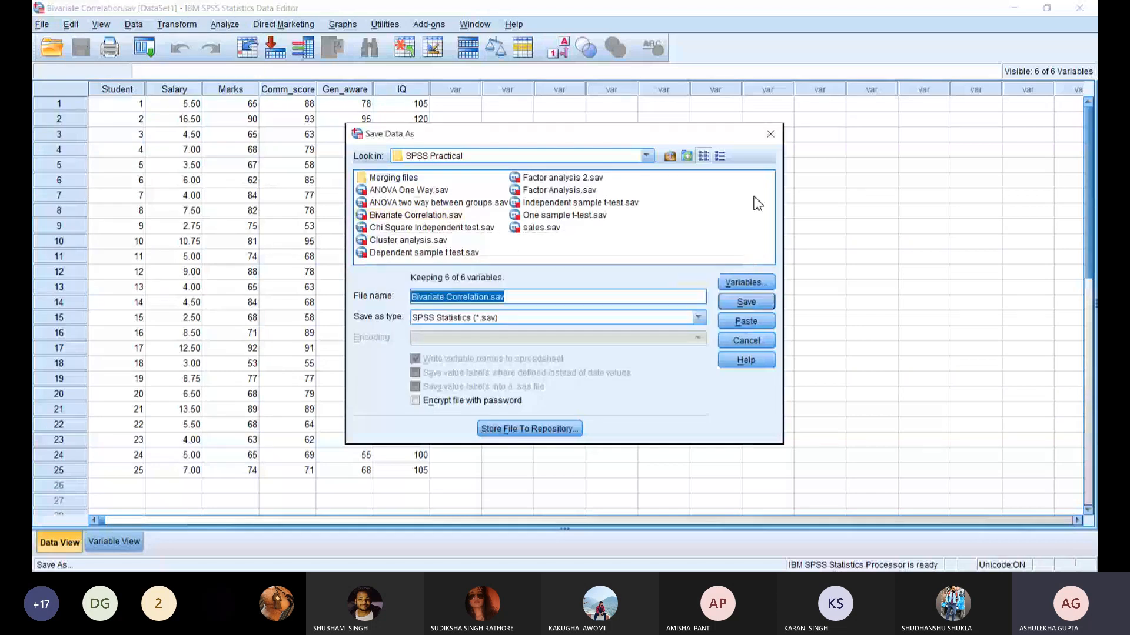
pyautogui.click(771, 134)
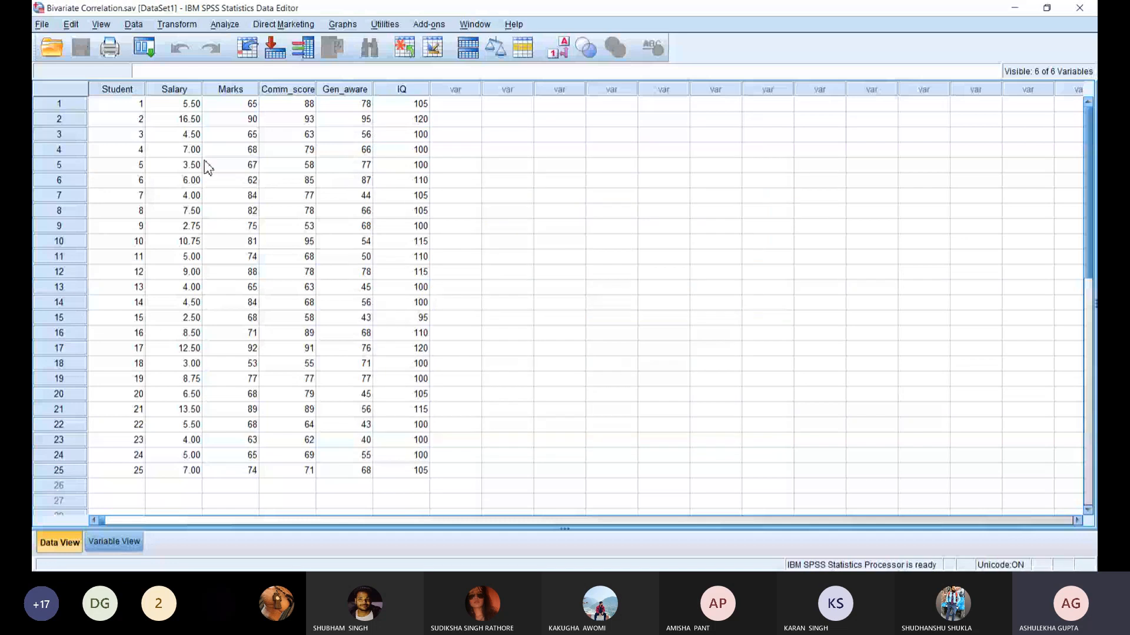
# Step: Run a two-tailed Pearson bivariate correlation on Salary, Marks, Commscore, Genaware and IQ, leaving out Student and flagging significant correlations
pyautogui.click(224, 26)
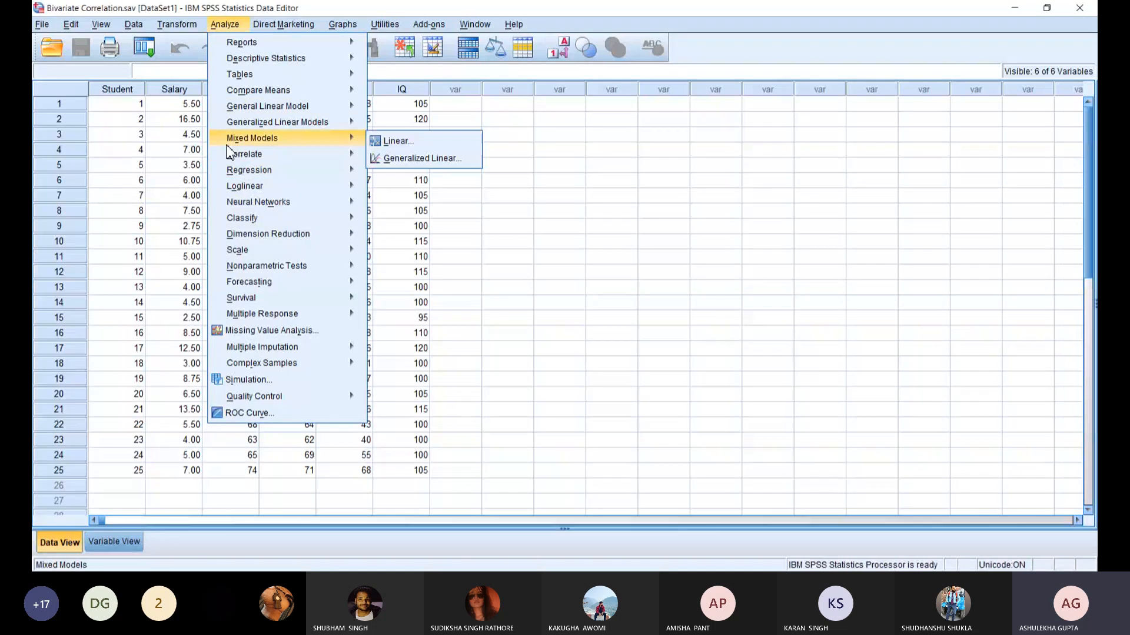
pyautogui.moveTo(234, 157)
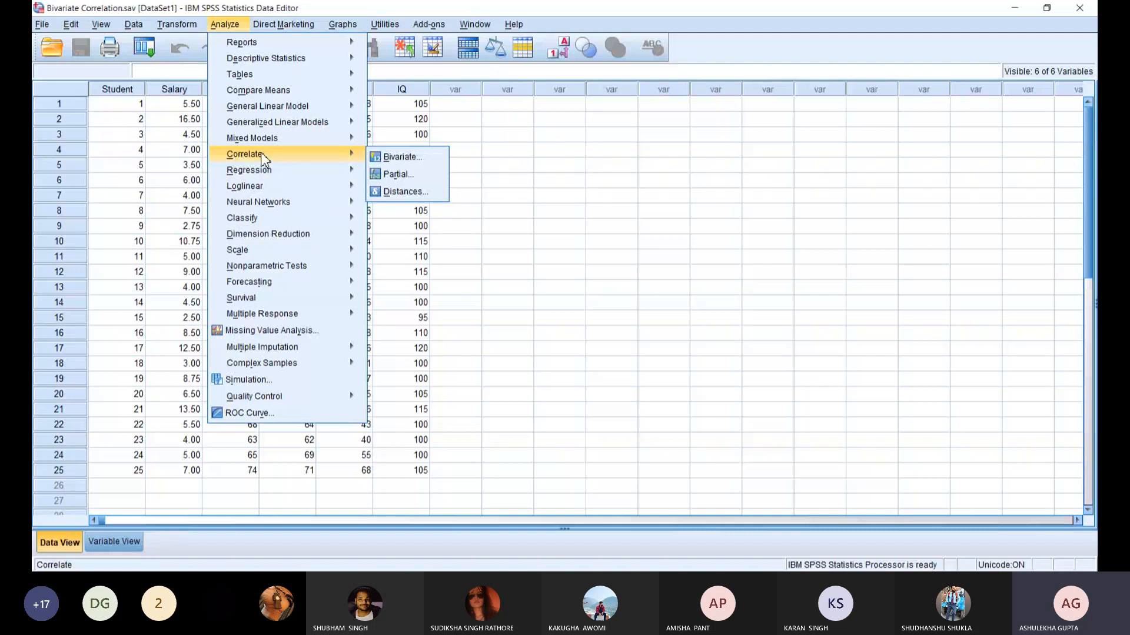
pyautogui.moveTo(266, 169)
pyautogui.moveTo(360, 159)
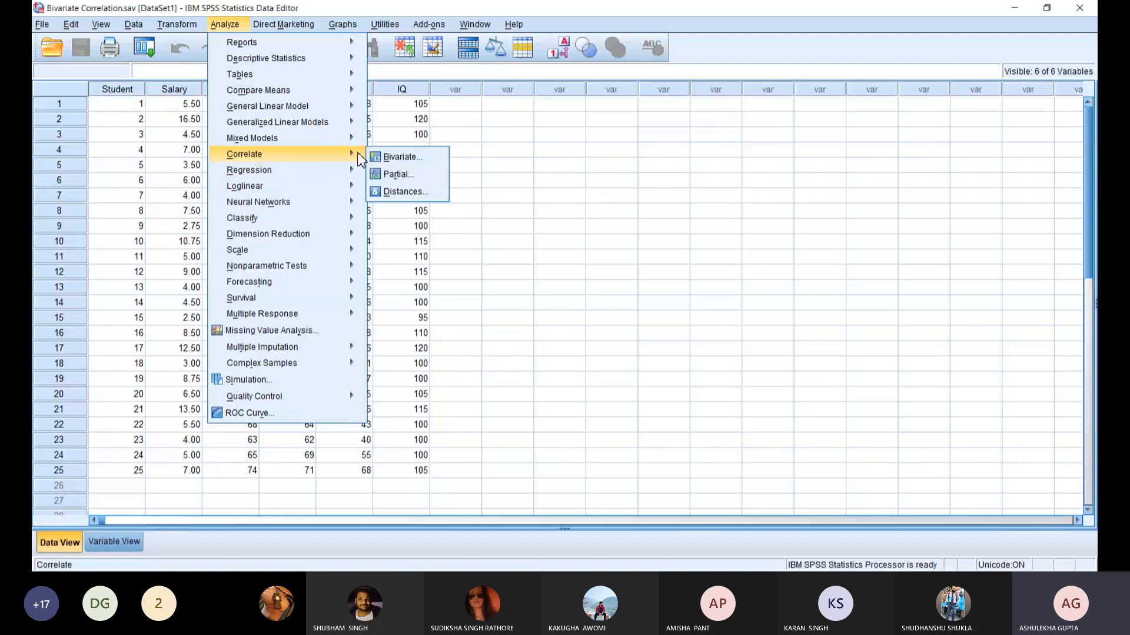
pyautogui.click(390, 157)
pyautogui.hotkey('ctrl', 'a')
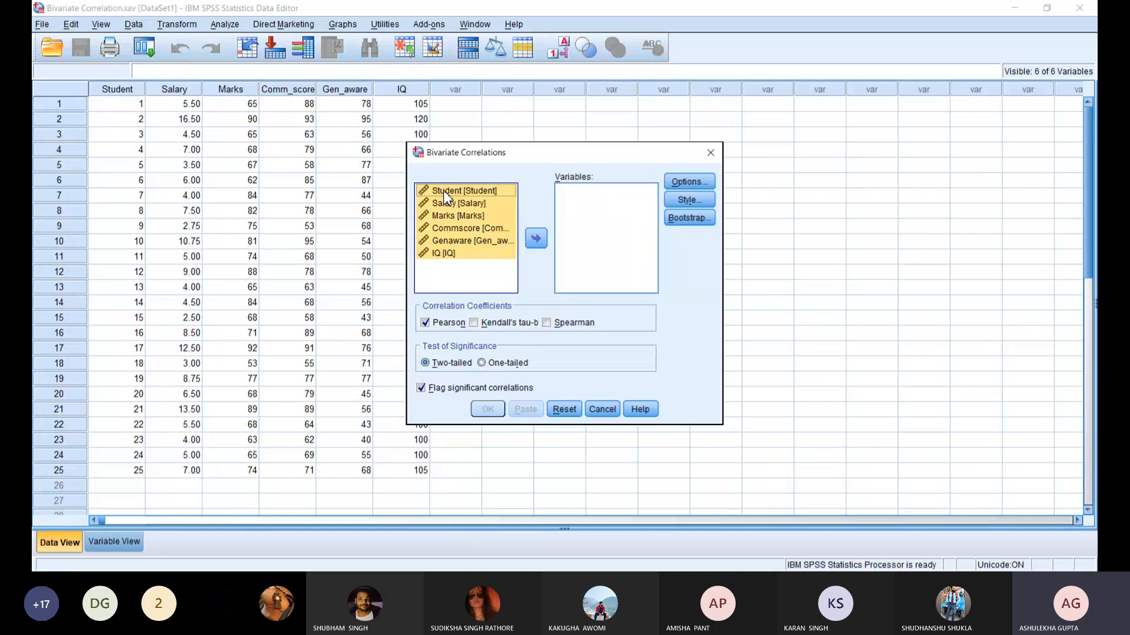
pyautogui.keyDown('ctrl'); pyautogui.click(444, 192); pyautogui.keyUp('ctrl')
pyautogui.click(536, 238)
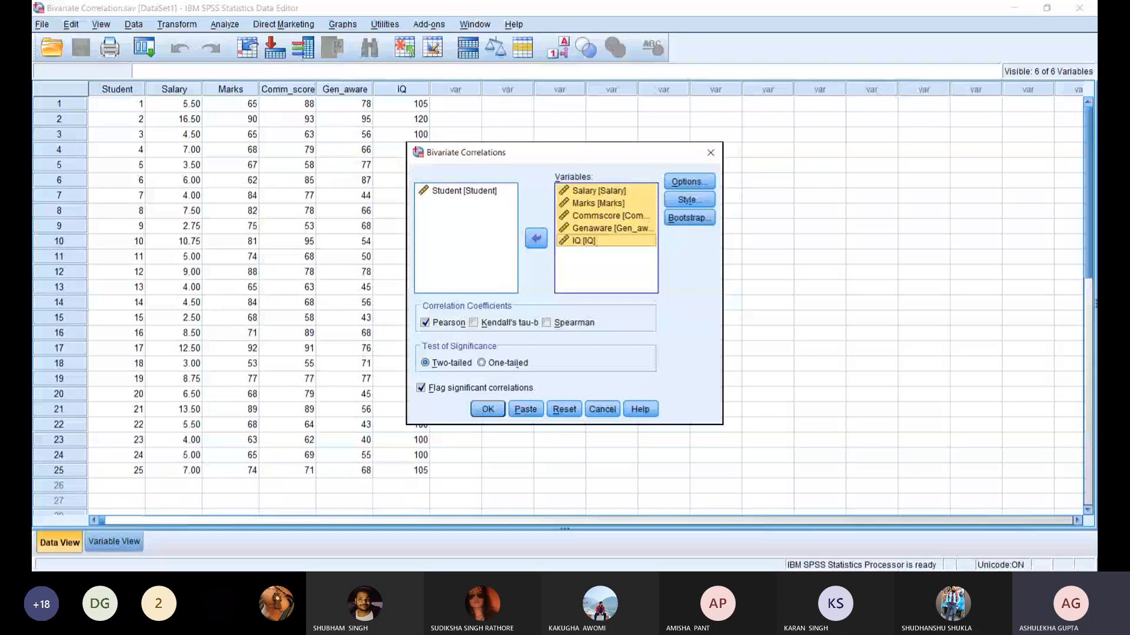
pyautogui.click(357, 273)
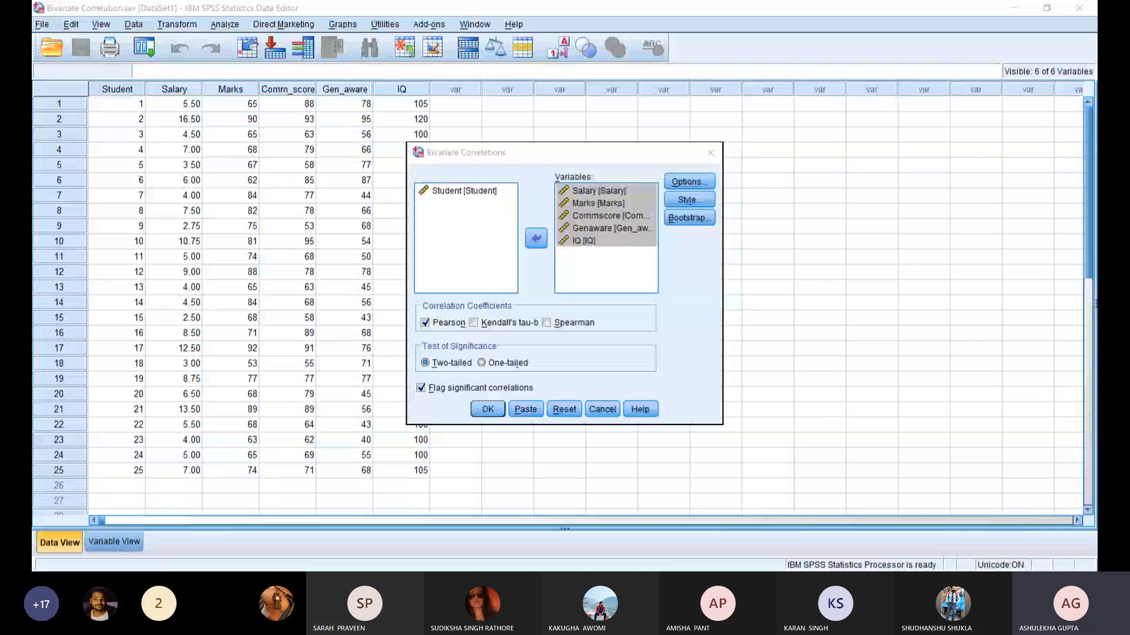
pyautogui.click(875, 37)
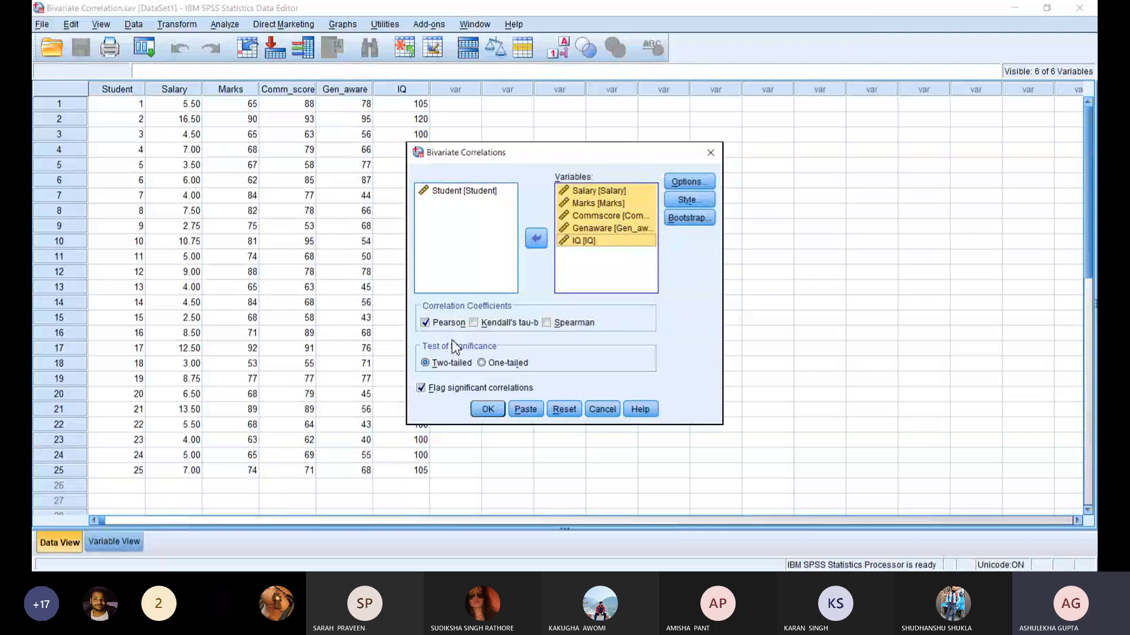
pyautogui.click(487, 410)
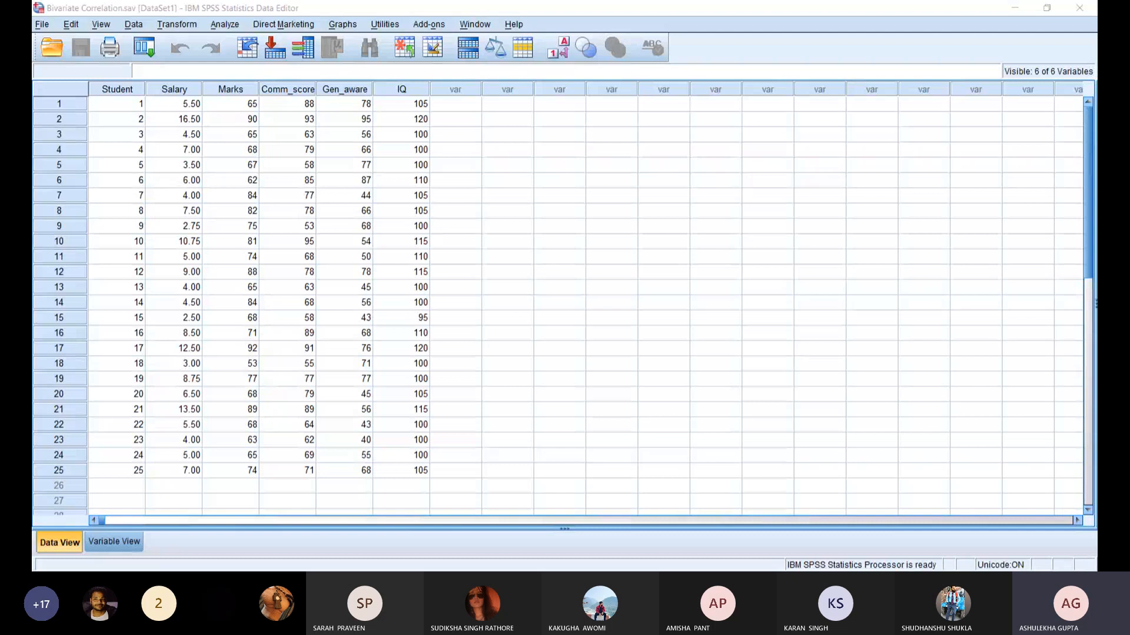
# Step: Rerun the bivariate correlation on the same variables with means and standard deviations included in the statistics
pyautogui.click(297, 52)
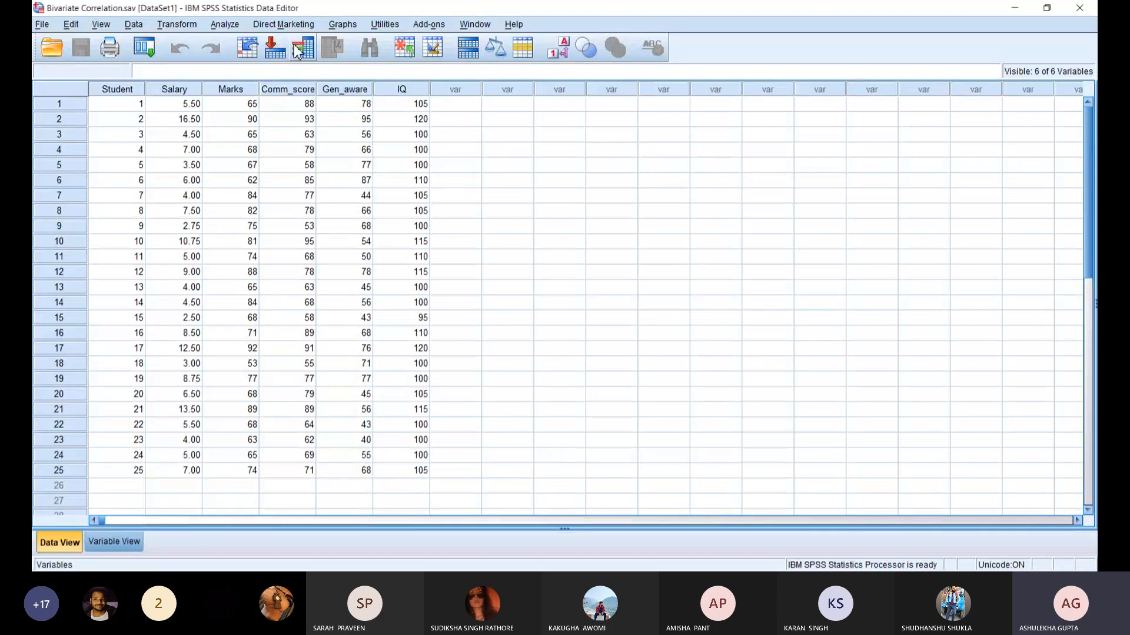
pyautogui.click(242, 25)
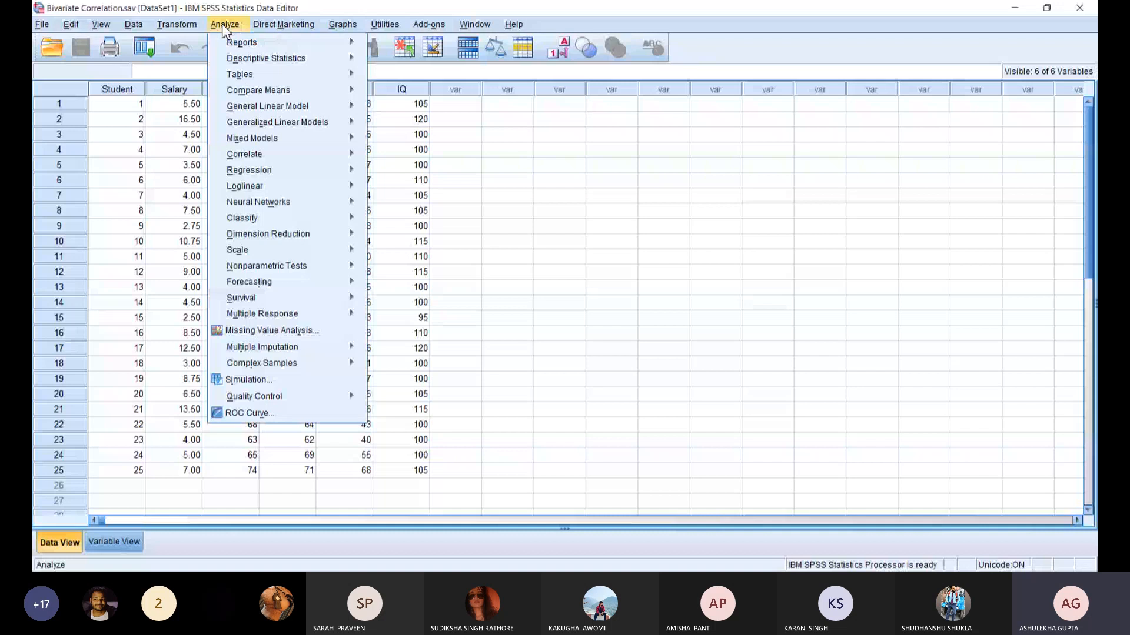
pyautogui.moveTo(353, 154)
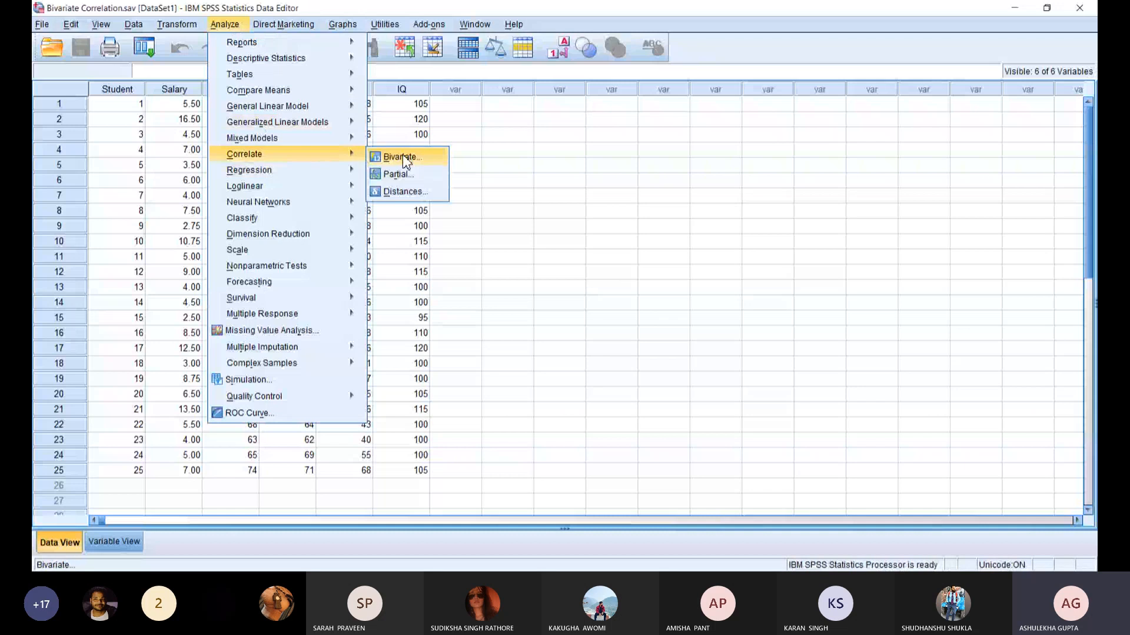
pyautogui.click(403, 156)
pyautogui.click(689, 181)
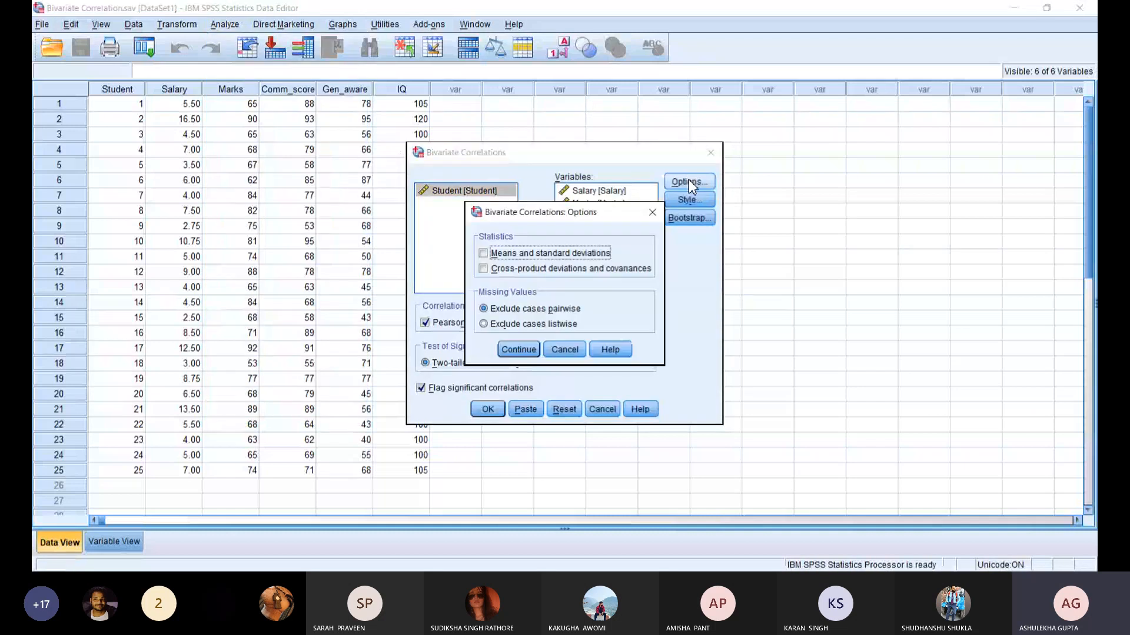
pyautogui.click(483, 253)
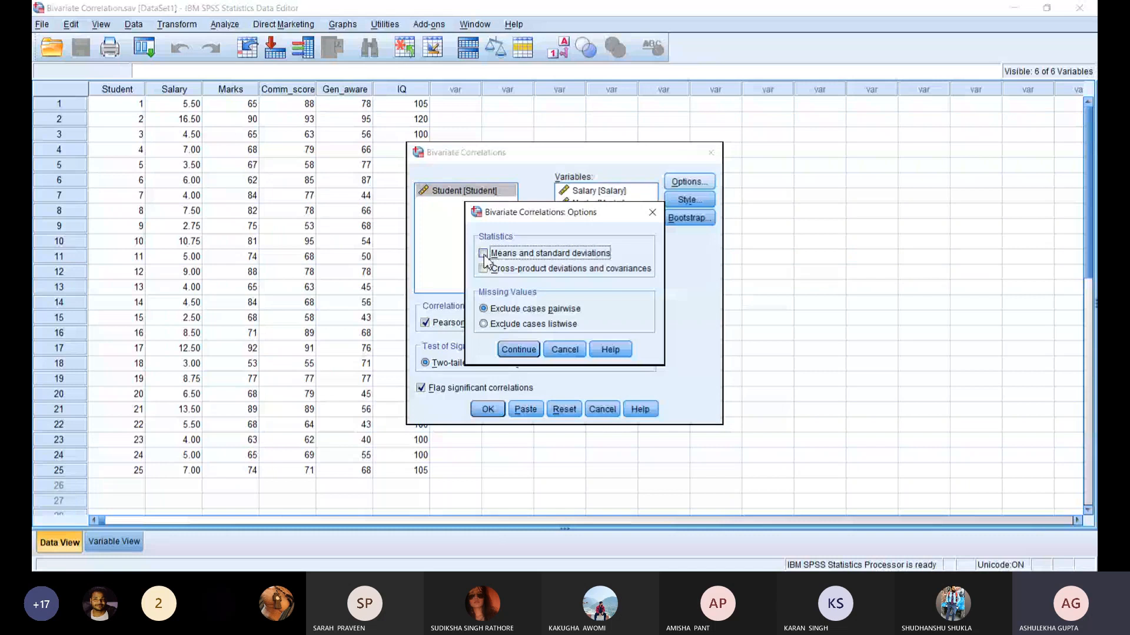
pyautogui.click(519, 350)
pyautogui.click(488, 408)
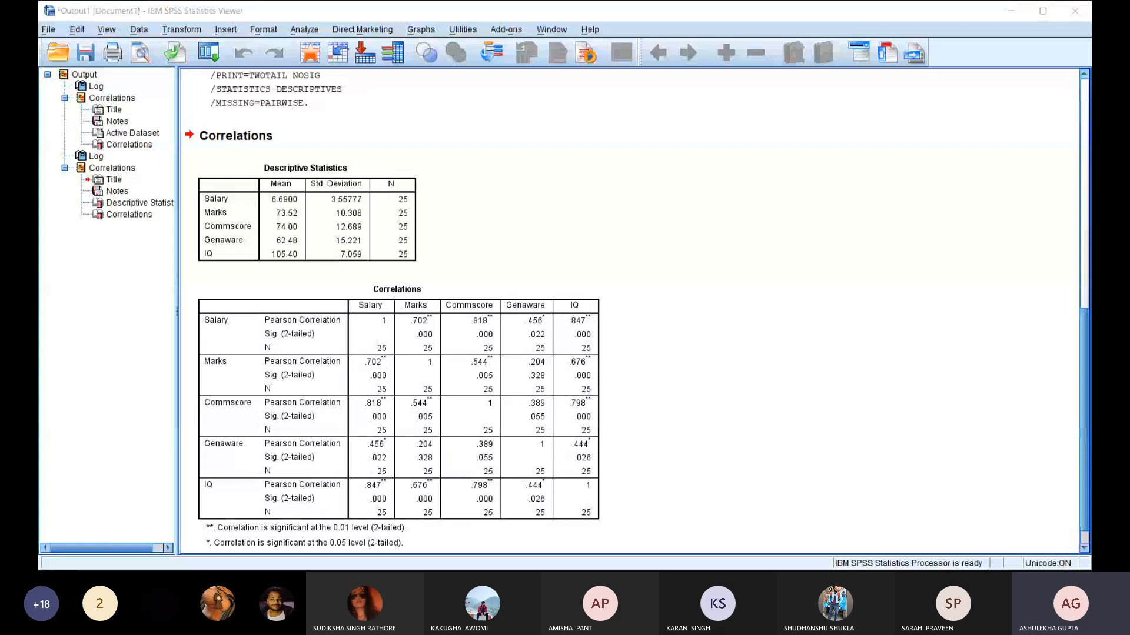
# Step: Inspect the Descriptive Statistics table in the output and return to the student data table in the Correlation Word document
pyautogui.click(207, 257)
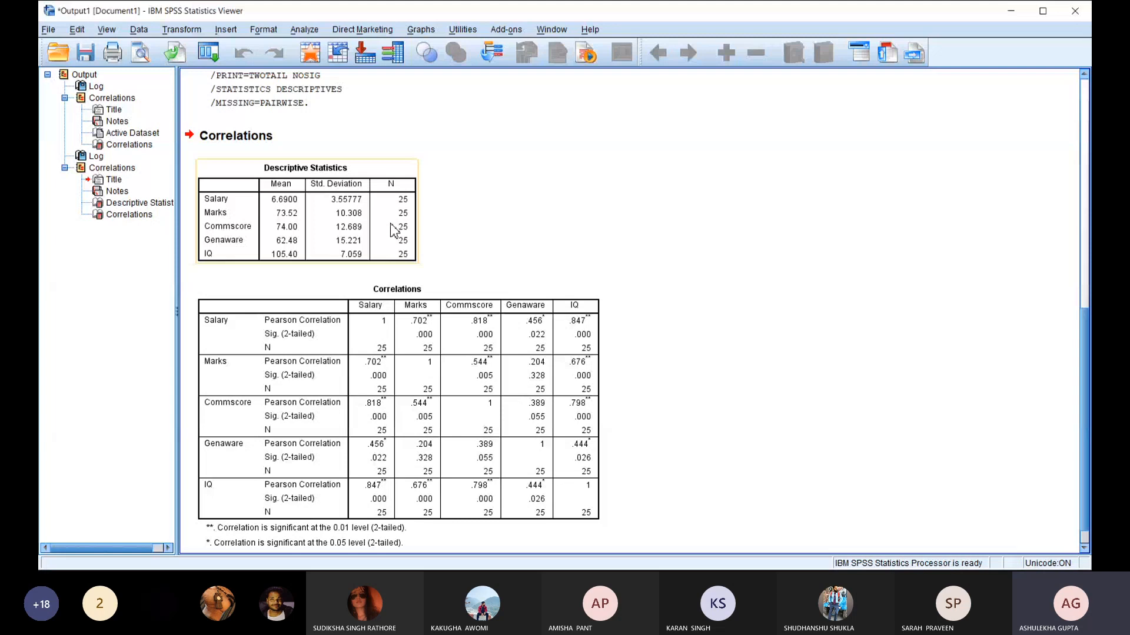
pyautogui.scroll(-1, 391, 225)
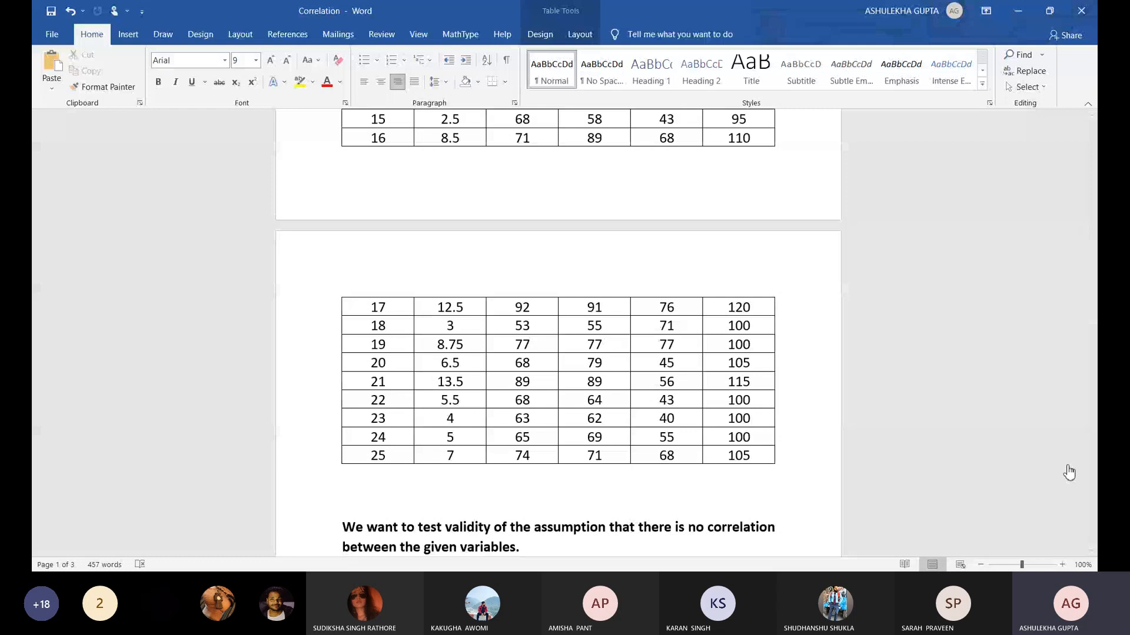
pyautogui.scroll(3, 735, 327)
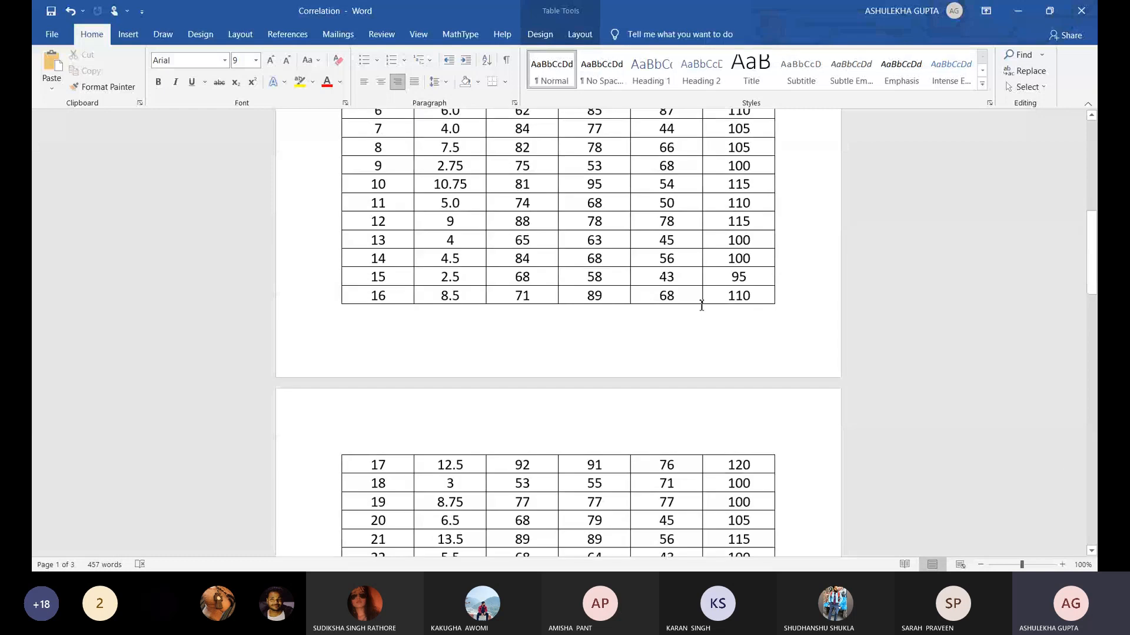
# Step: Review the problem statement, the student data table and the Correlations table, selecting the Pearson coefficient between Genaware and Marks
pyautogui.scroll(9, 702, 304)
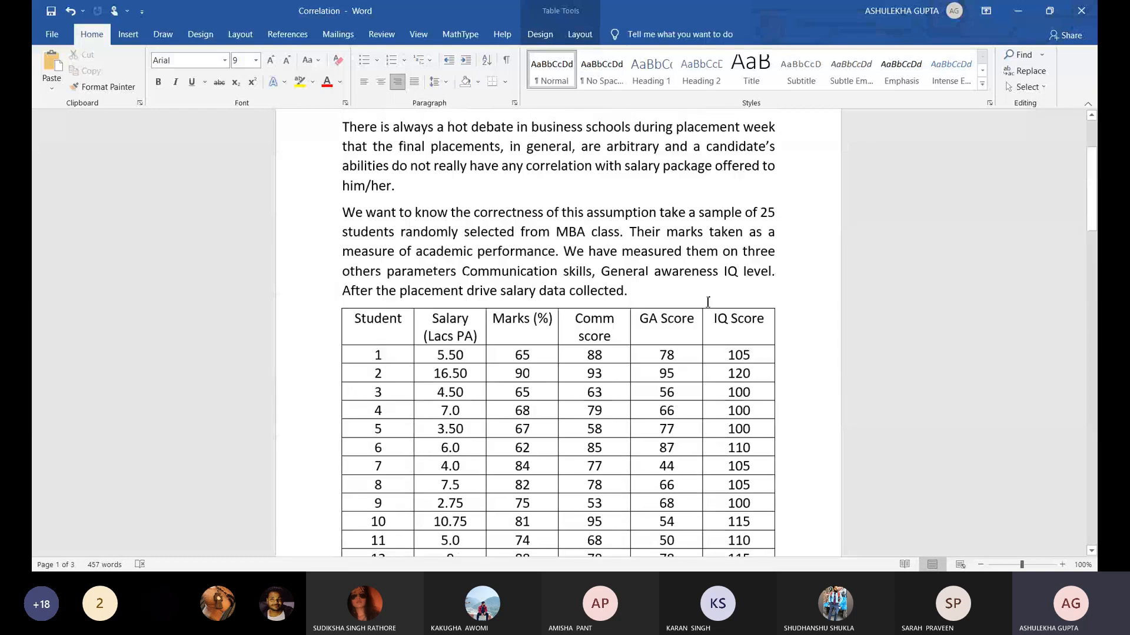
pyautogui.scroll(-3, 640, 302)
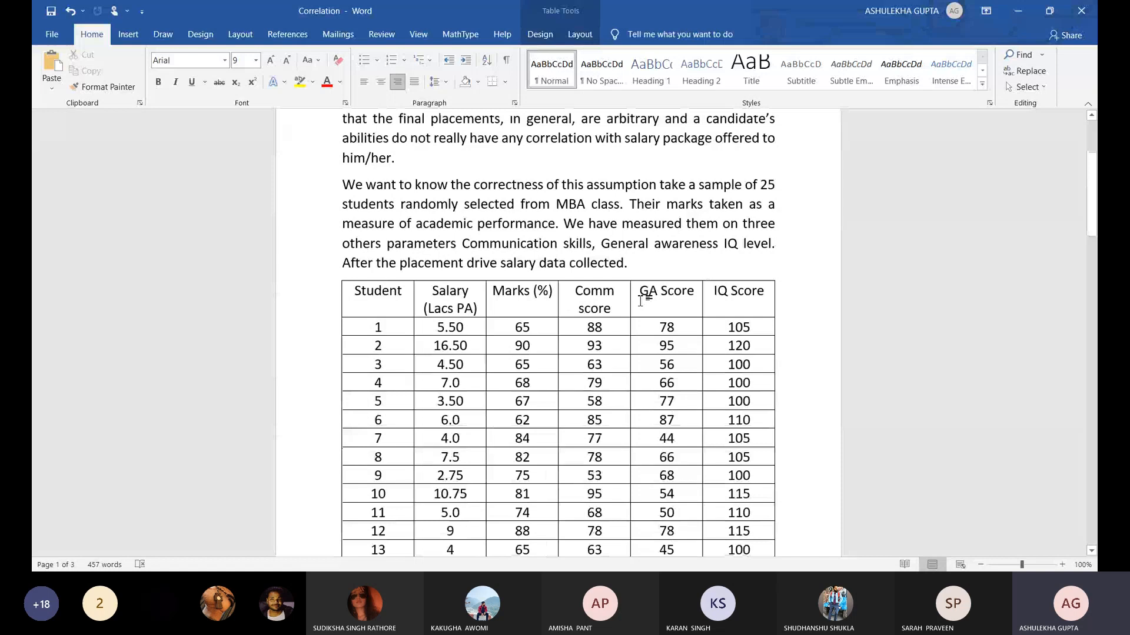
pyautogui.scroll(-3, 640, 301)
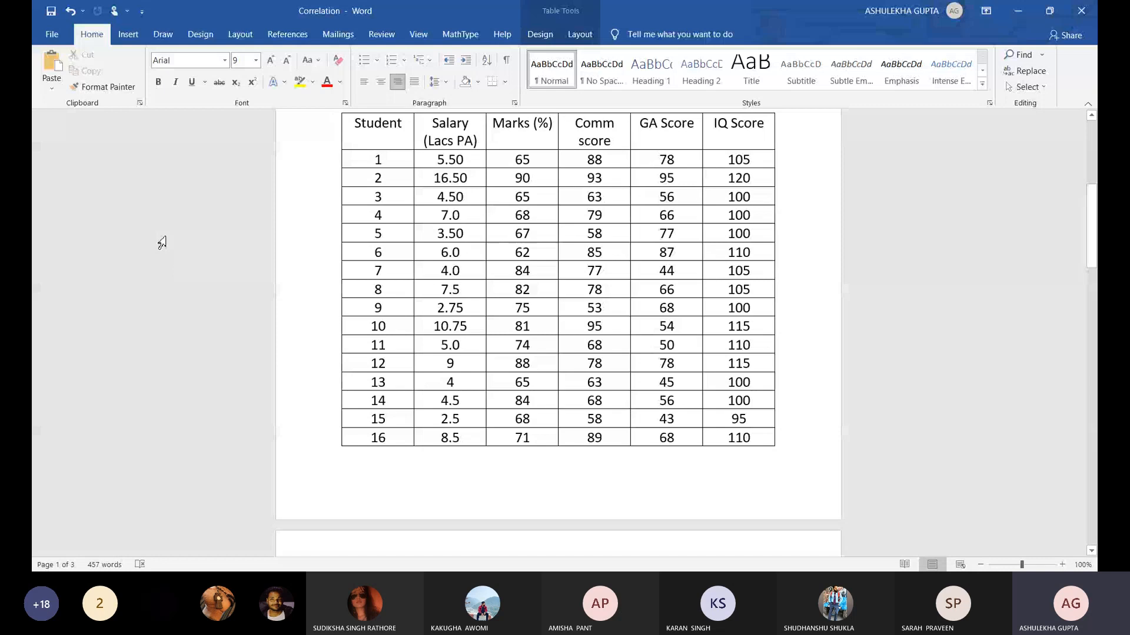
pyautogui.scroll(-3, 540, 221)
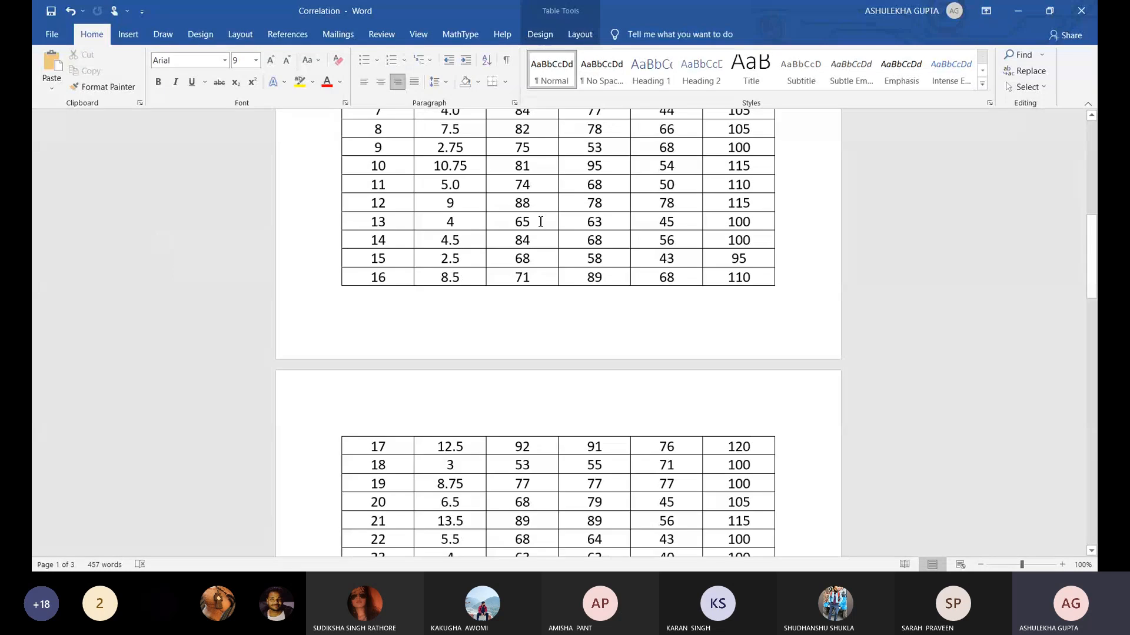
pyautogui.scroll(-7, 540, 221)
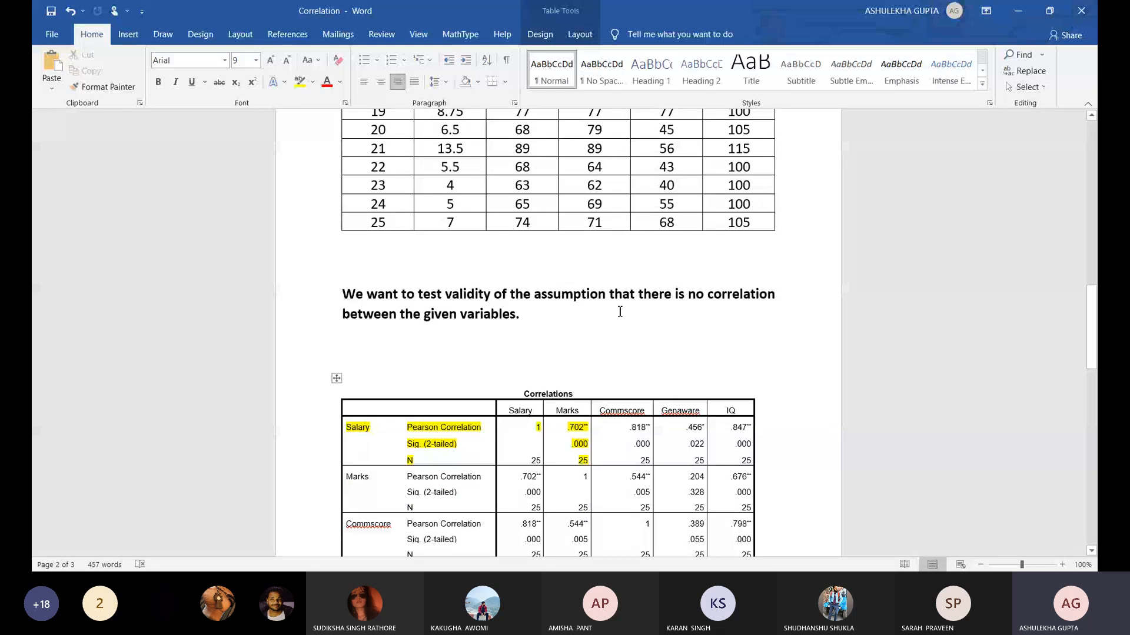
pyautogui.scroll(-4, 582, 270)
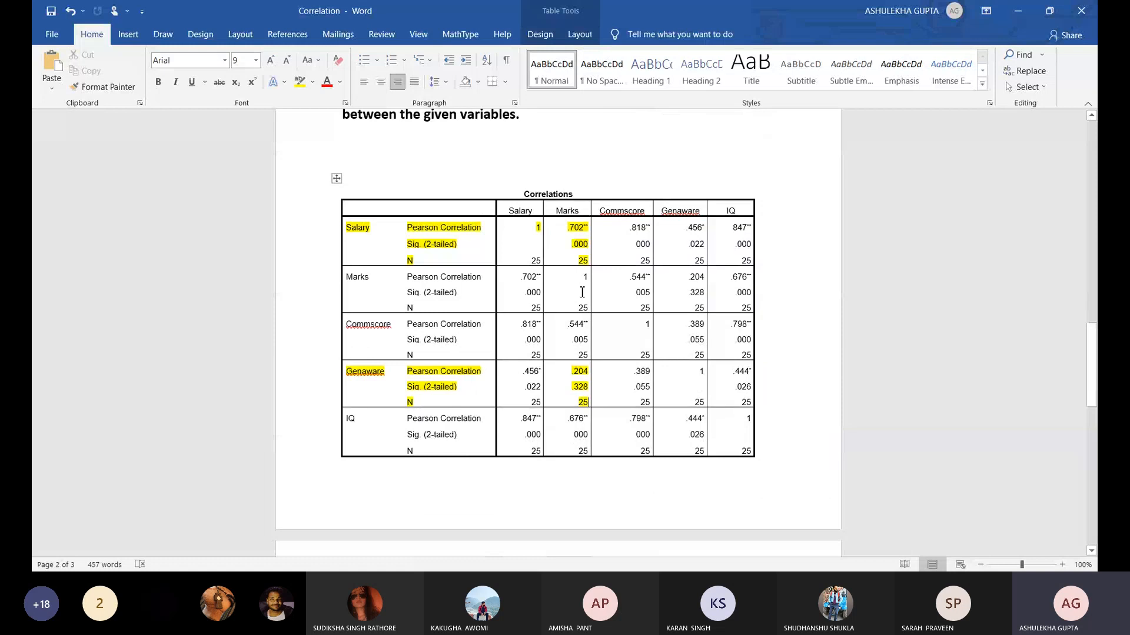
pyautogui.scroll(-1, 343, 233)
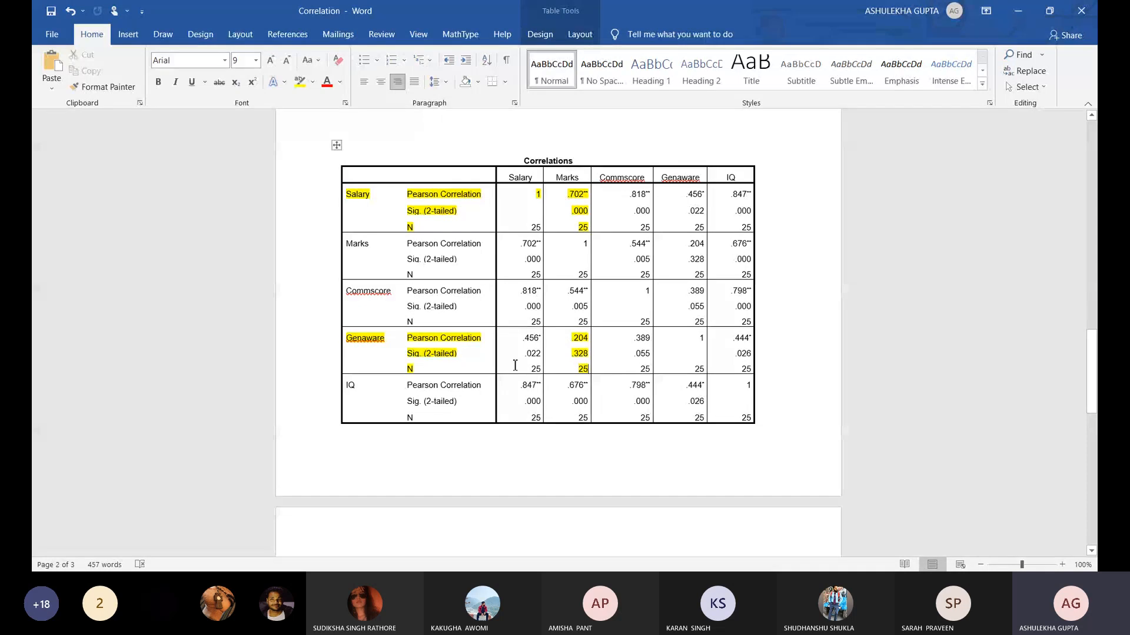
pyautogui.doubleClick(581, 338)
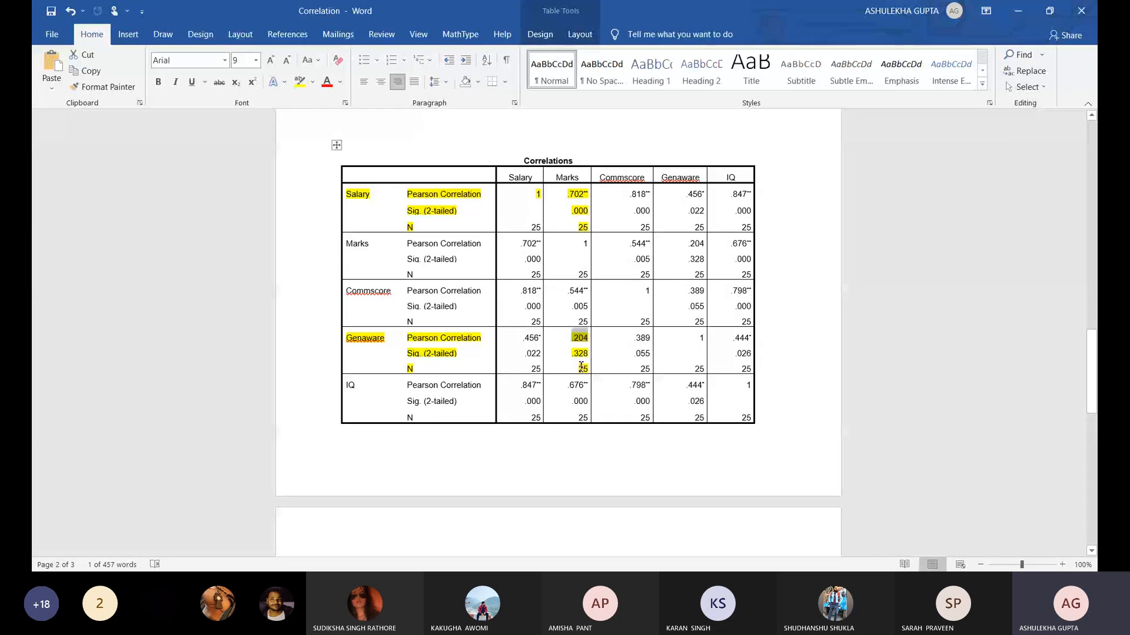
# Step: Accept the grammar suggestion that changes "test" to "tests" in the first sentence of the Interpretation section
pyautogui.scroll(-3, 507, 326)
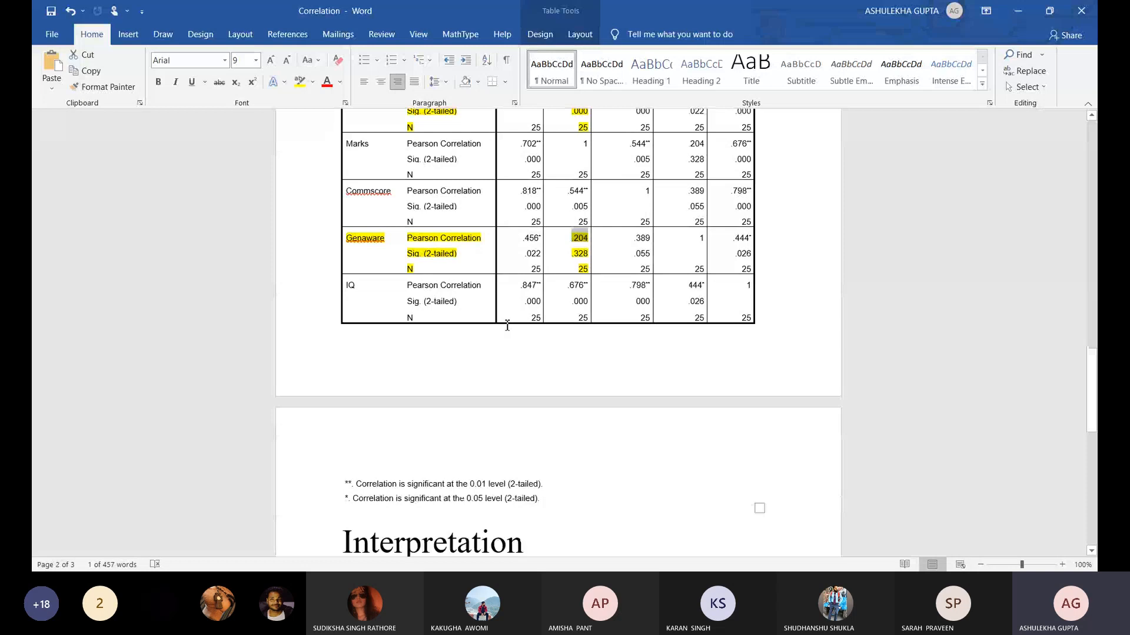
pyautogui.scroll(-10, 507, 326)
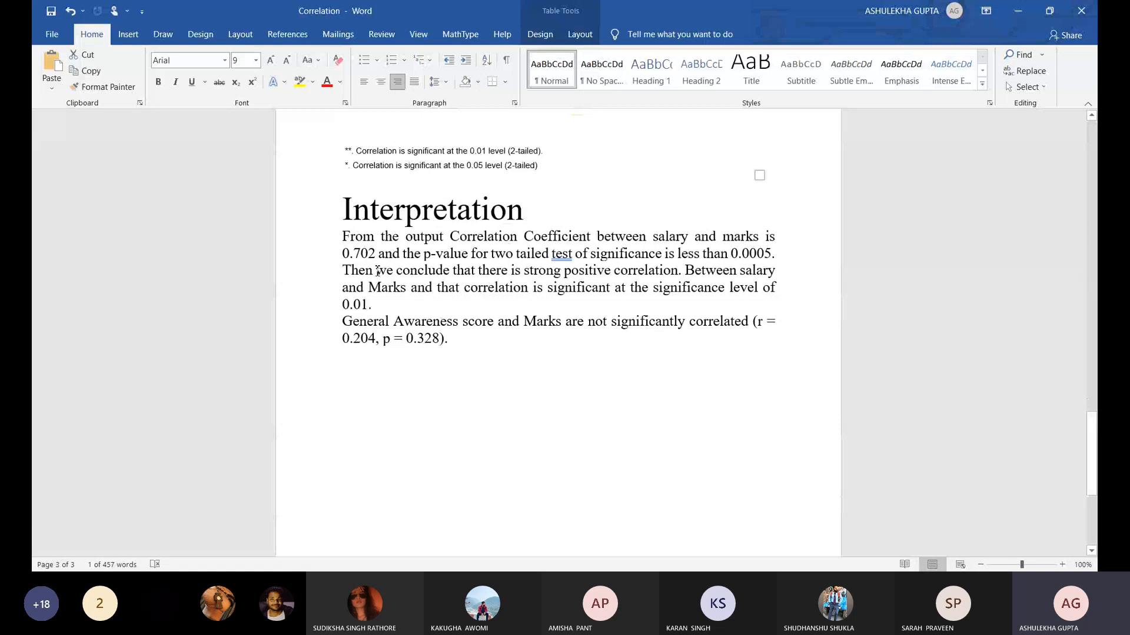
pyautogui.rightClick(560, 256)
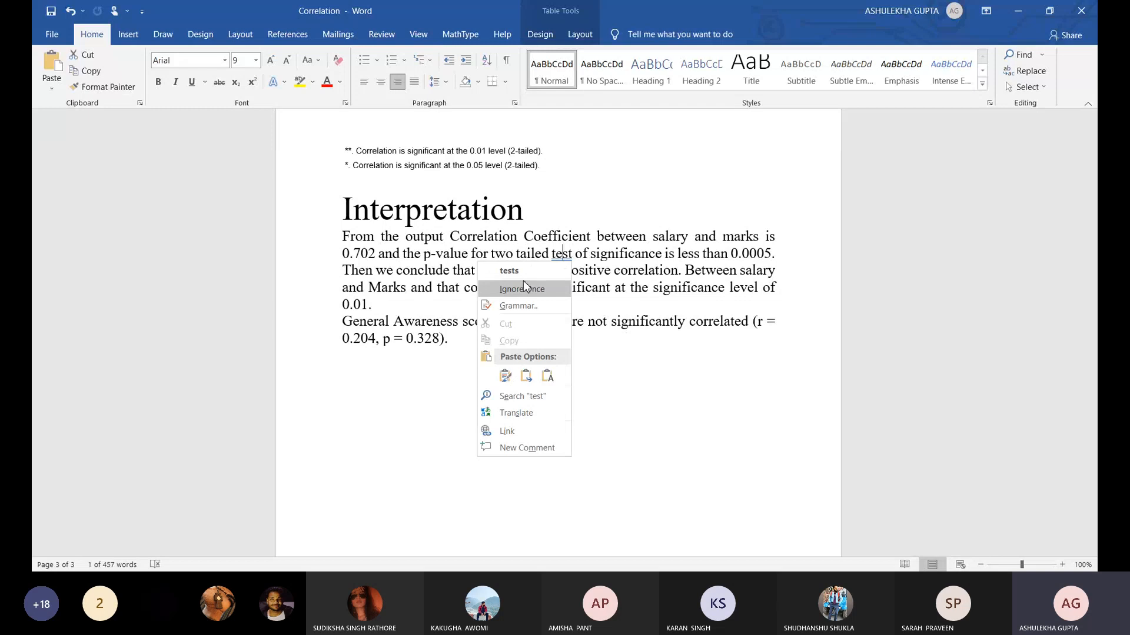
pyautogui.click(509, 270)
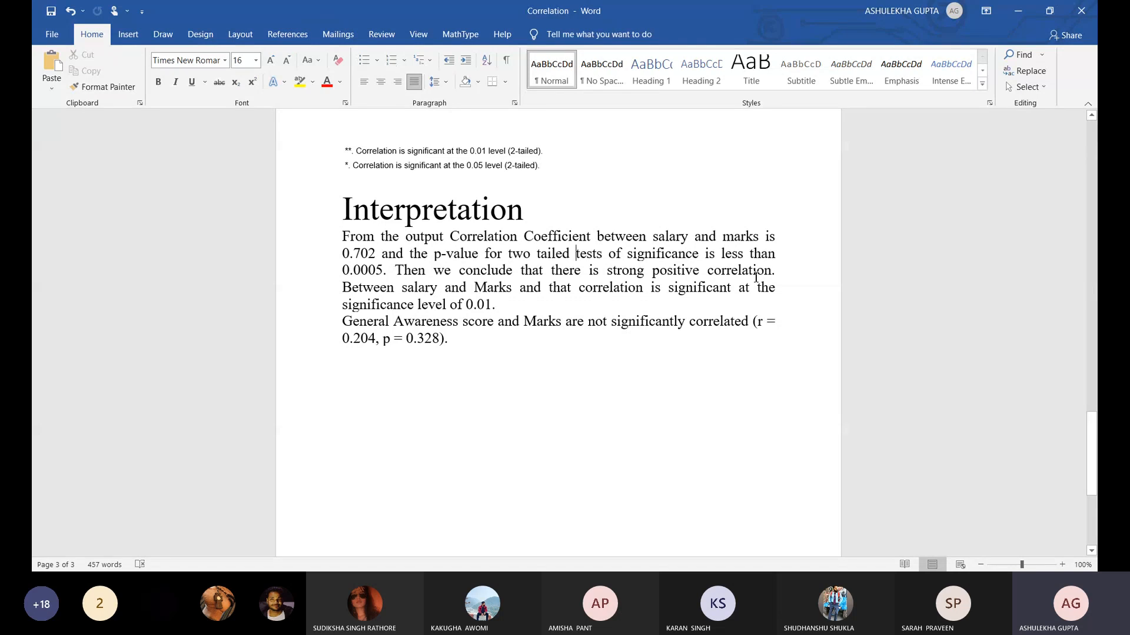
# Step: Highlight in yellow the Interpretation text from "conclude that there is strong positive correlation" through "significance level of 0.01."
pyautogui.scroll(3, 665, 213)
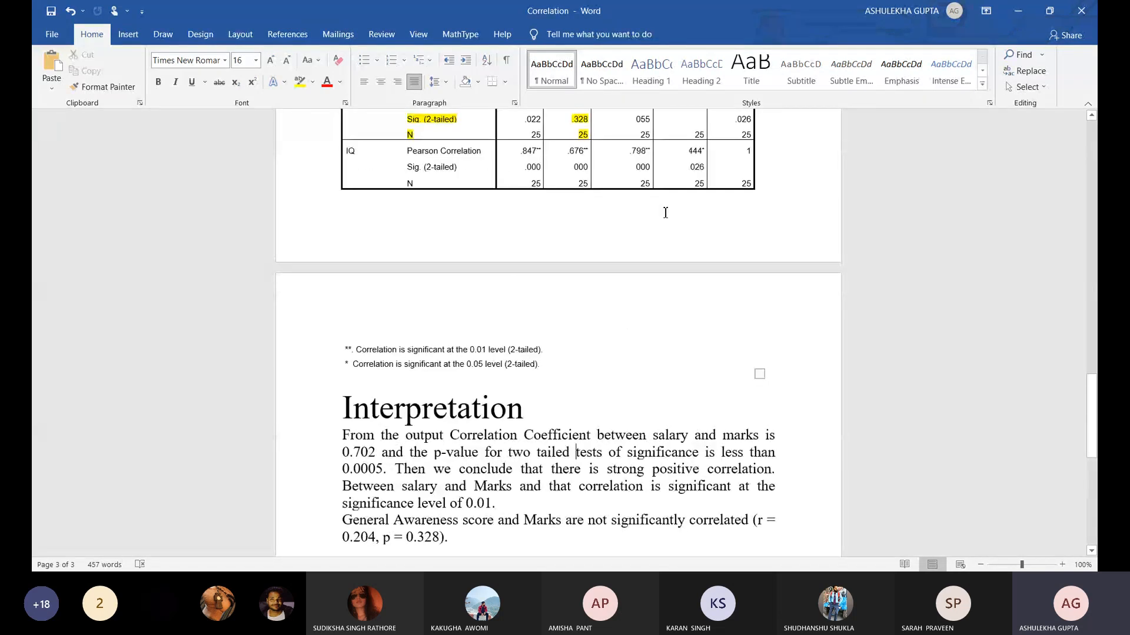
pyautogui.scroll(3, 666, 212)
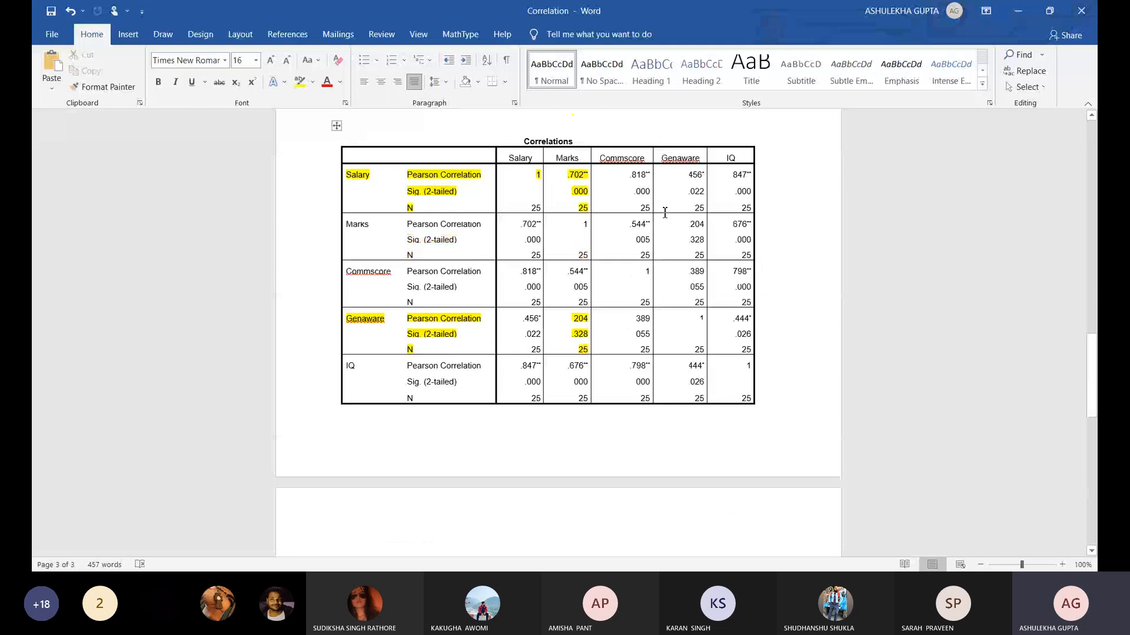
pyautogui.scroll(1, 664, 212)
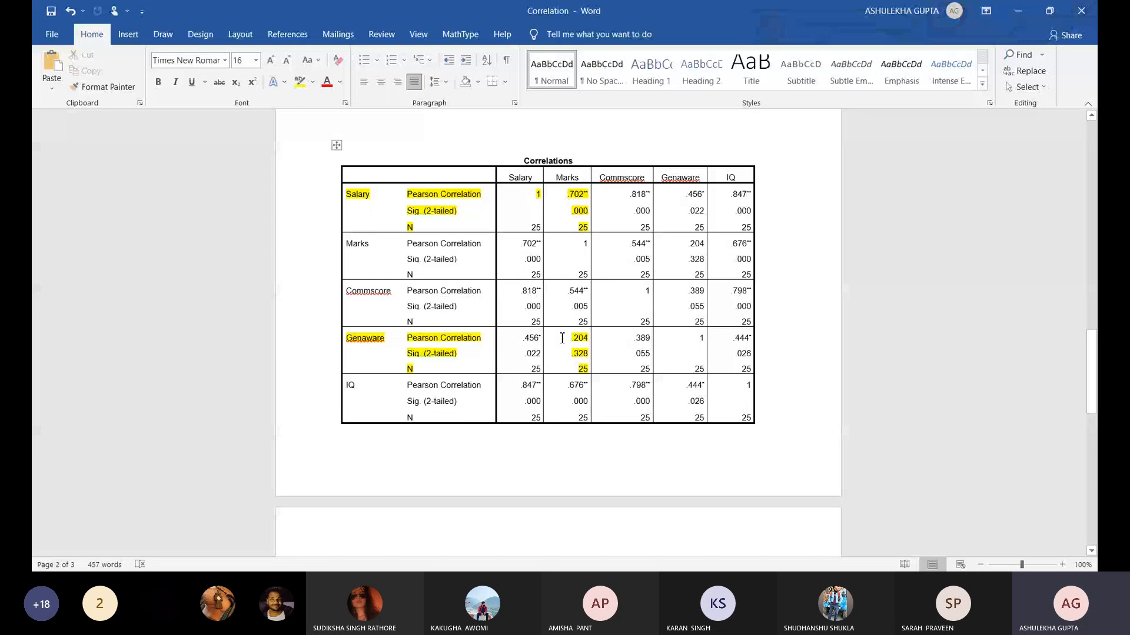
pyautogui.scroll(-5, 562, 337)
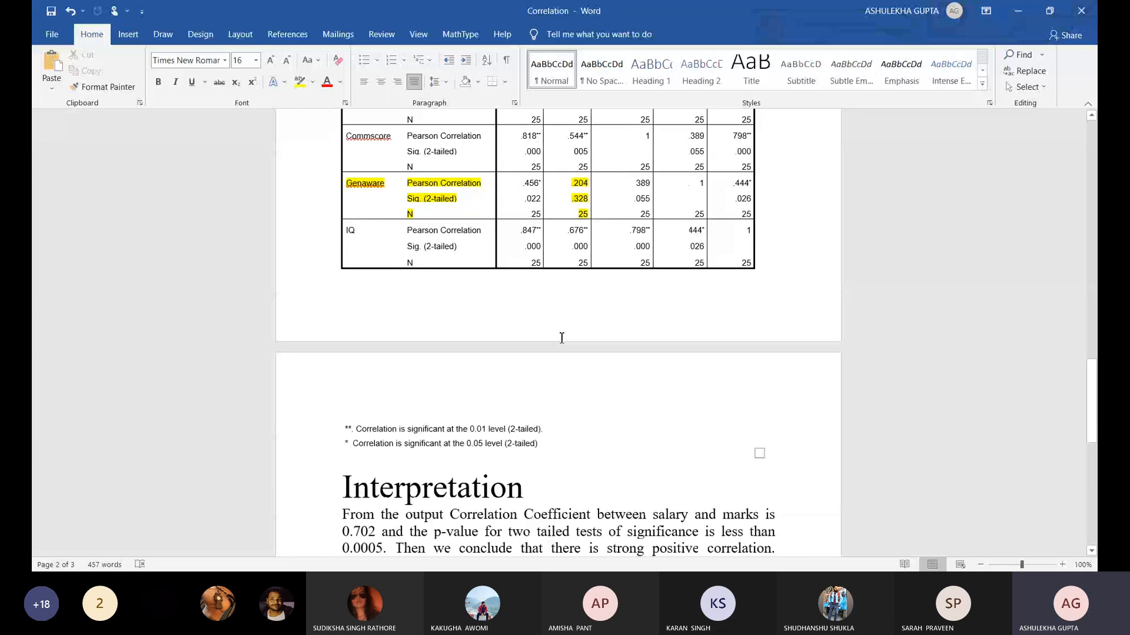
pyautogui.scroll(-8, 562, 337)
pyautogui.moveTo(459, 303); pyautogui.dragTo(500, 338)
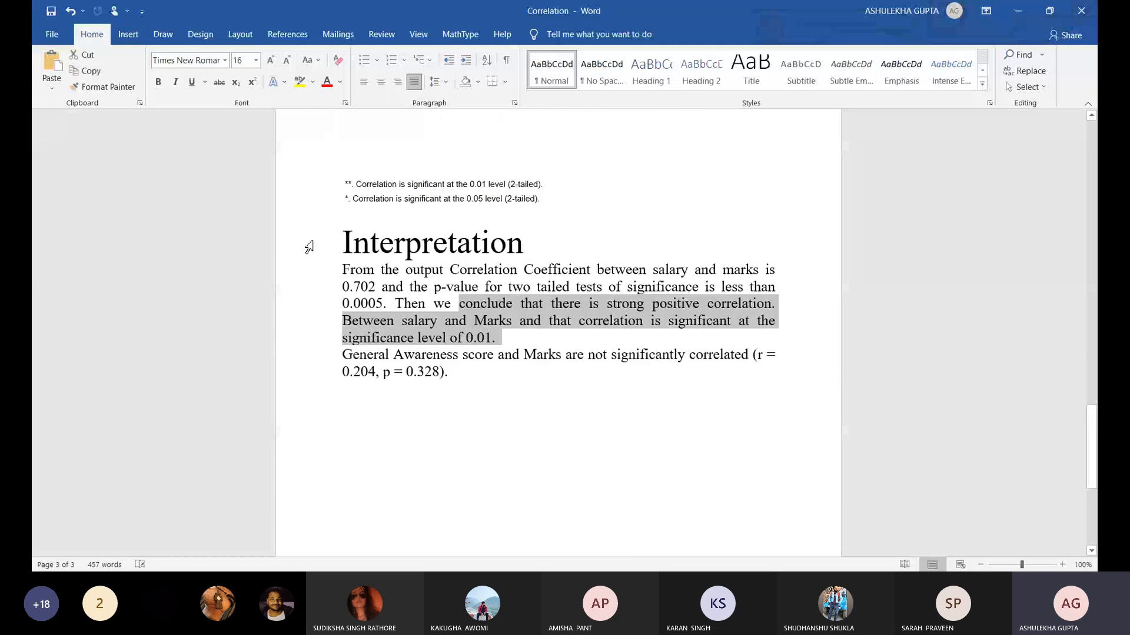
pyautogui.click(299, 82)
pyautogui.click(517, 335)
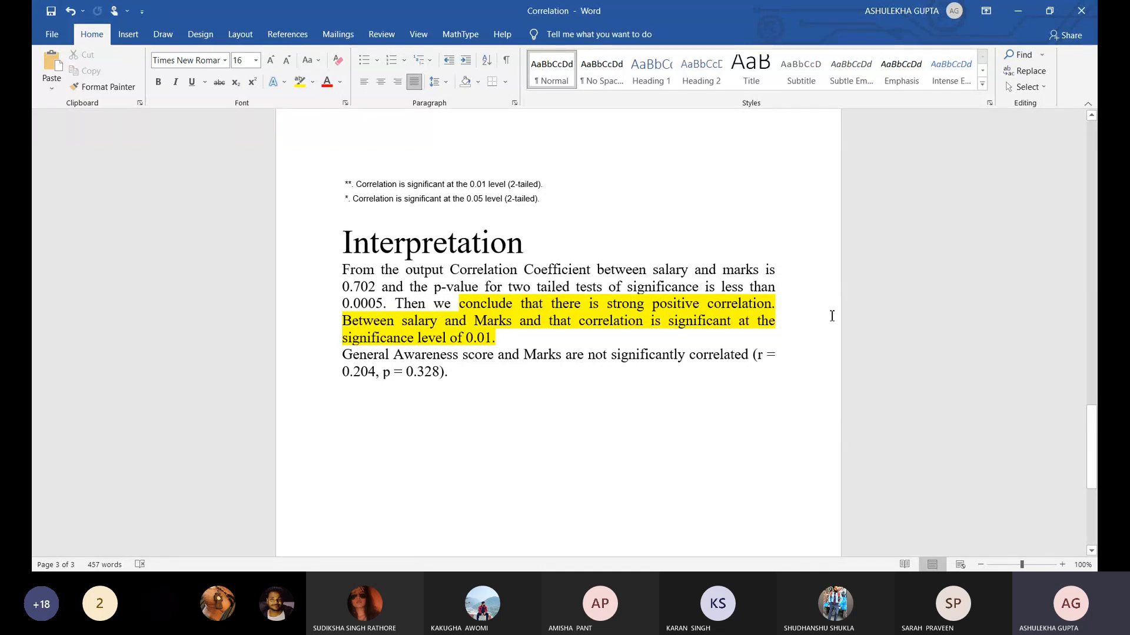
# Step: Put the bracketed r and p values of the General Awareness sentence on a new line and return to the student data table
pyautogui.click(749, 353)
pyautogui.press('Return')
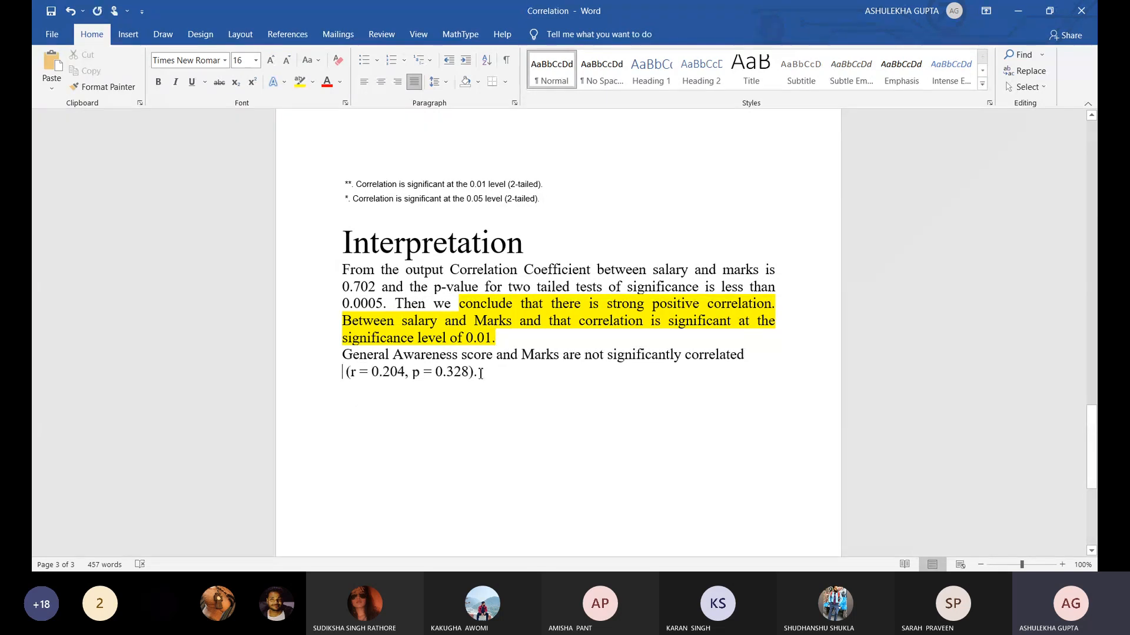
pyautogui.scroll(1, 481, 373)
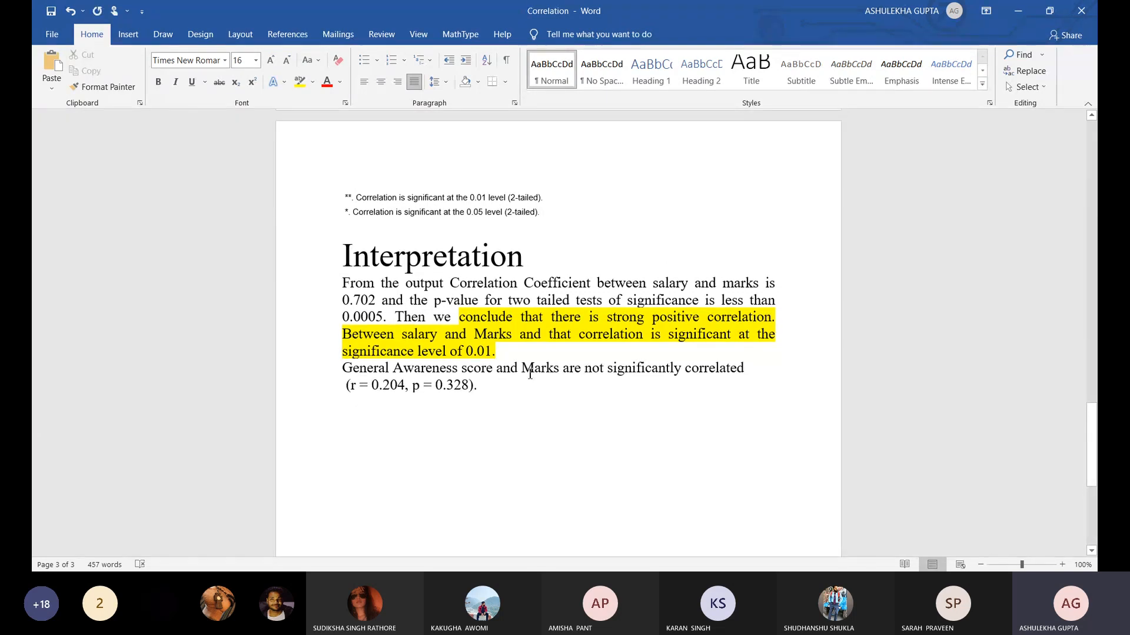
pyautogui.scroll(15, 530, 373)
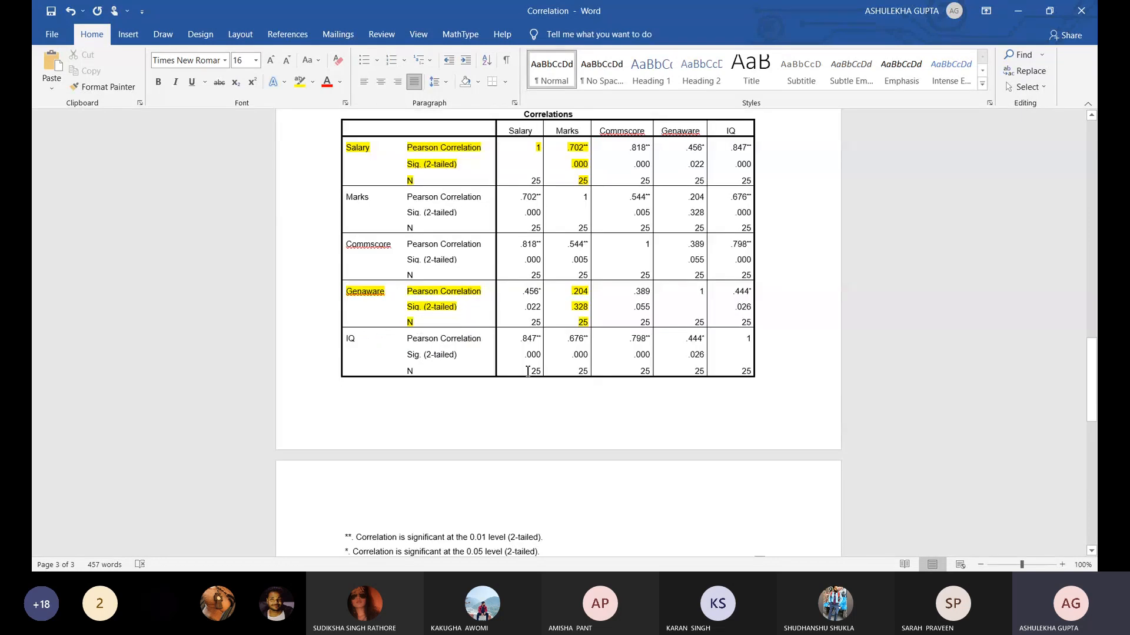
pyautogui.scroll(5, 527, 369)
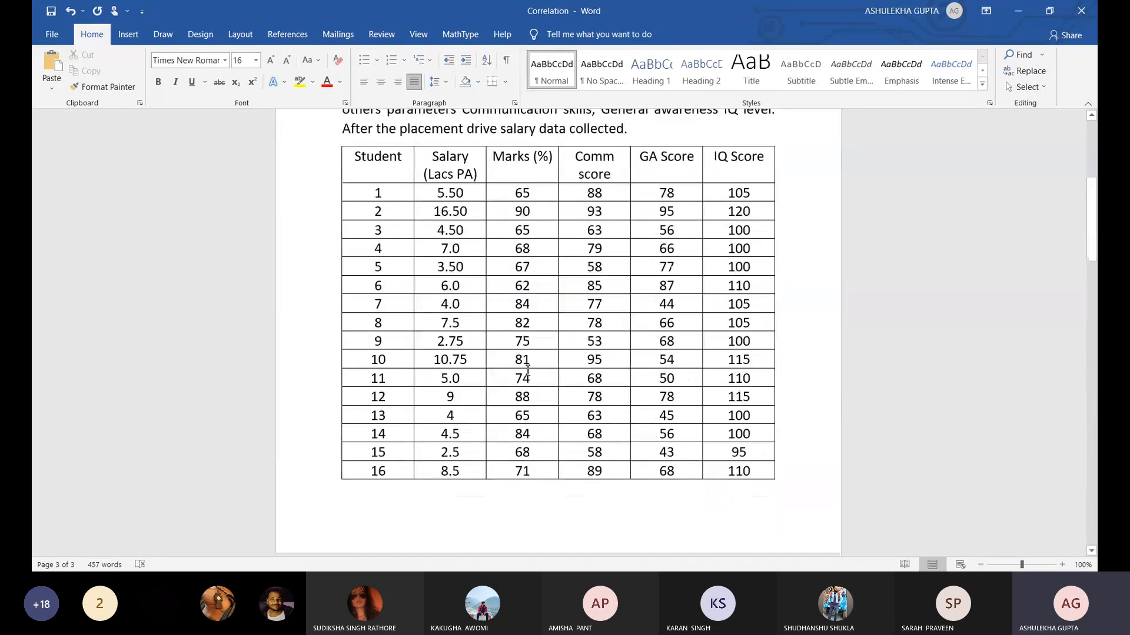